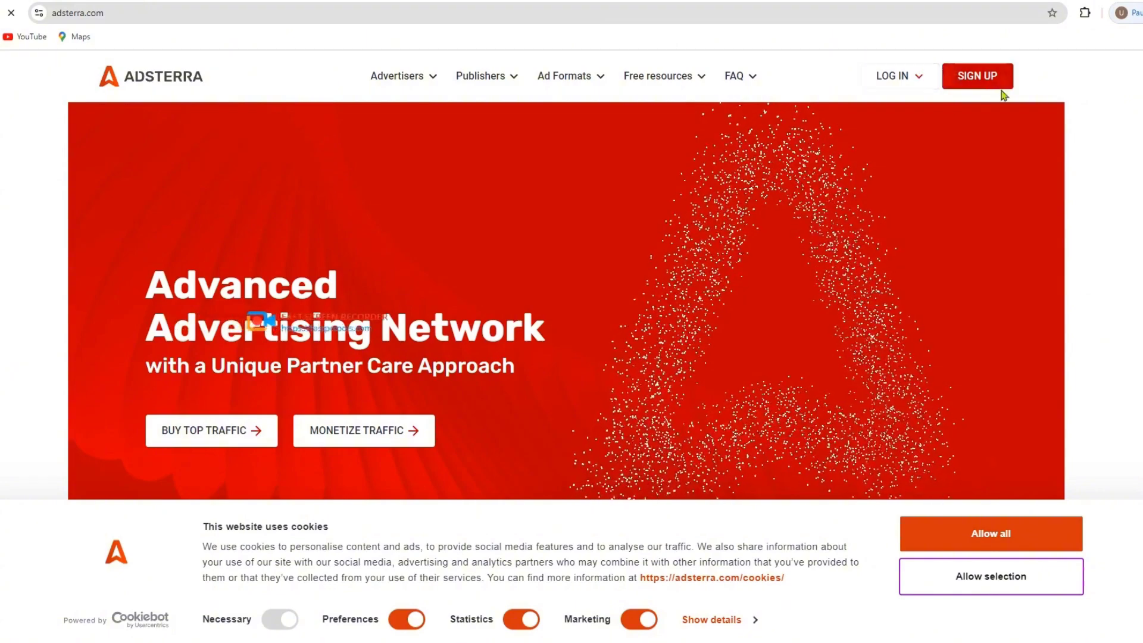
# Open the Publisher sign-up form and fill in the contact e-mail and full name.
pyautogui.click(965, 76)
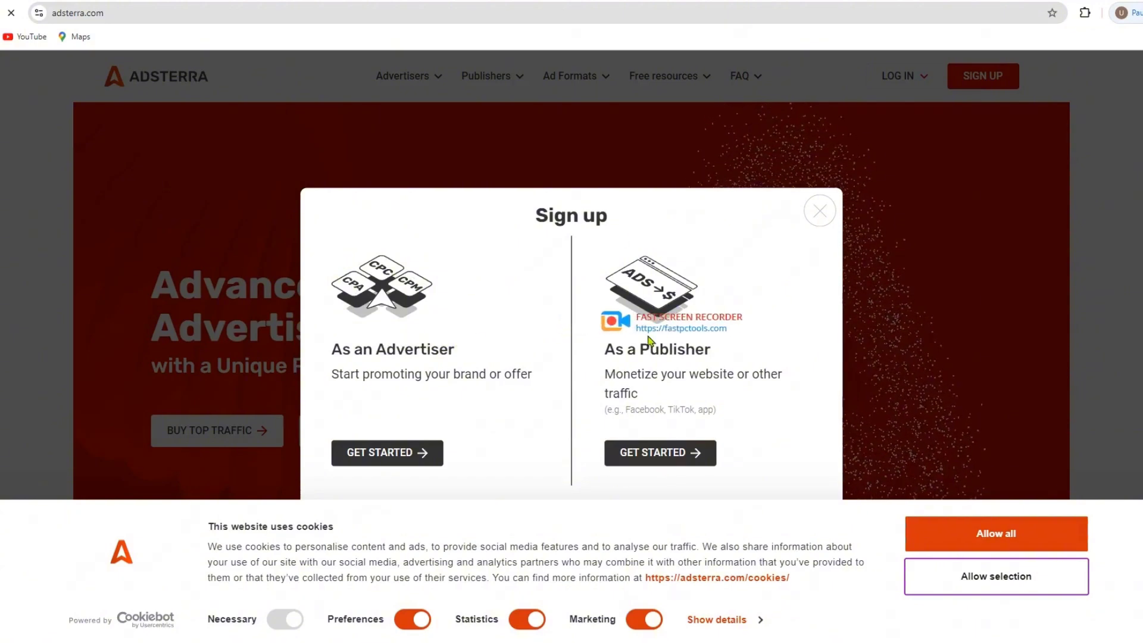
pyautogui.click(638, 462)
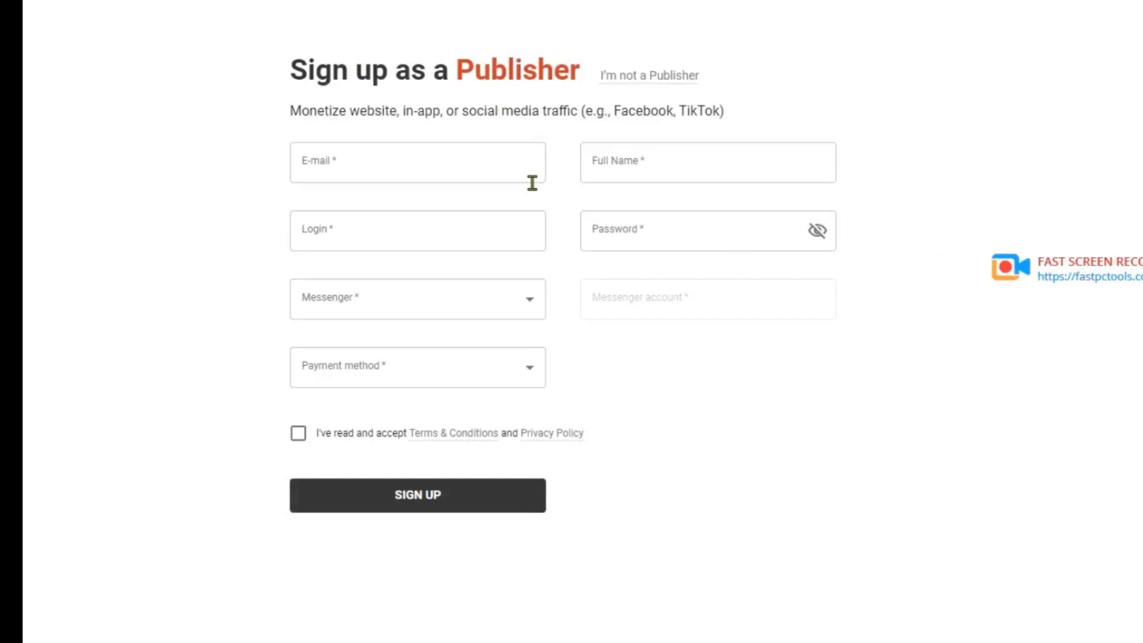
pyautogui.click(451, 165)
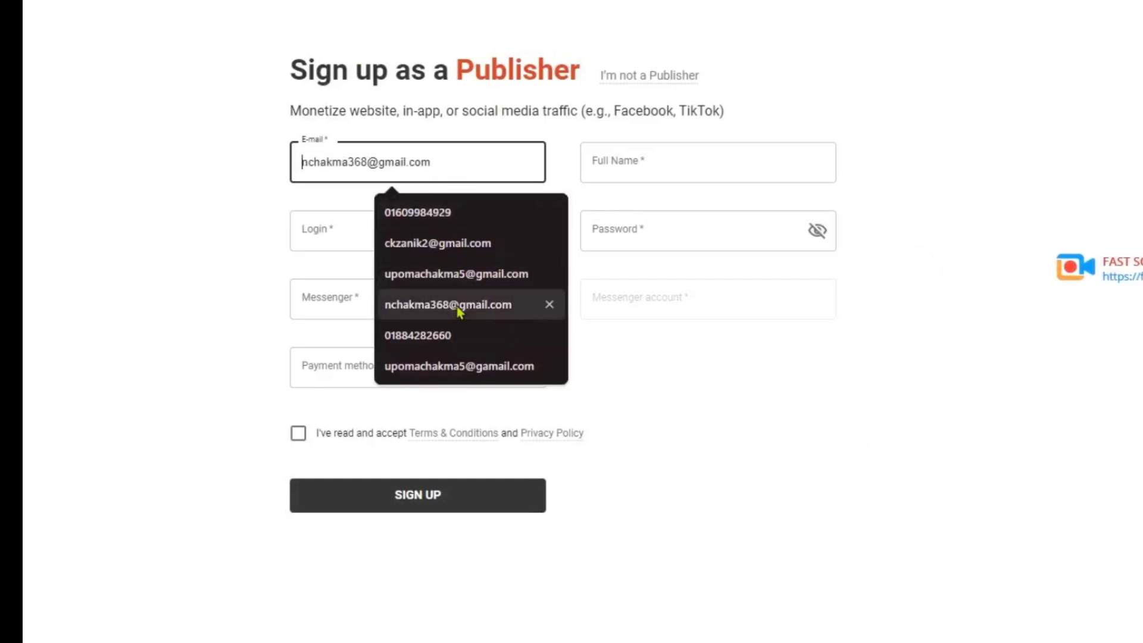
pyautogui.click(410, 304)
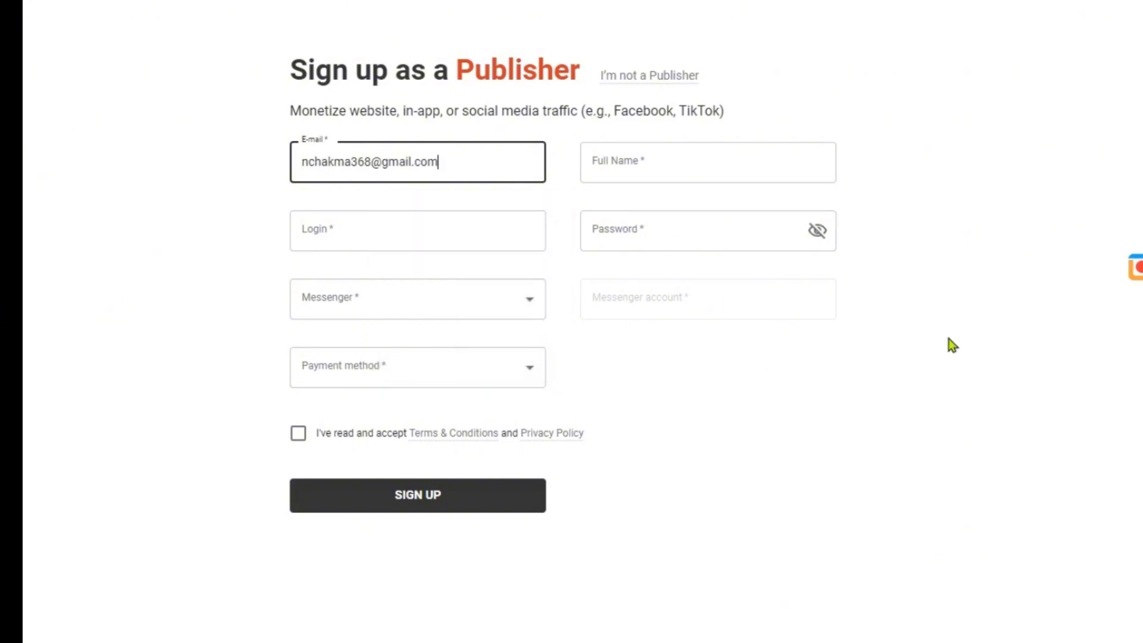
pyautogui.click(614, 172)
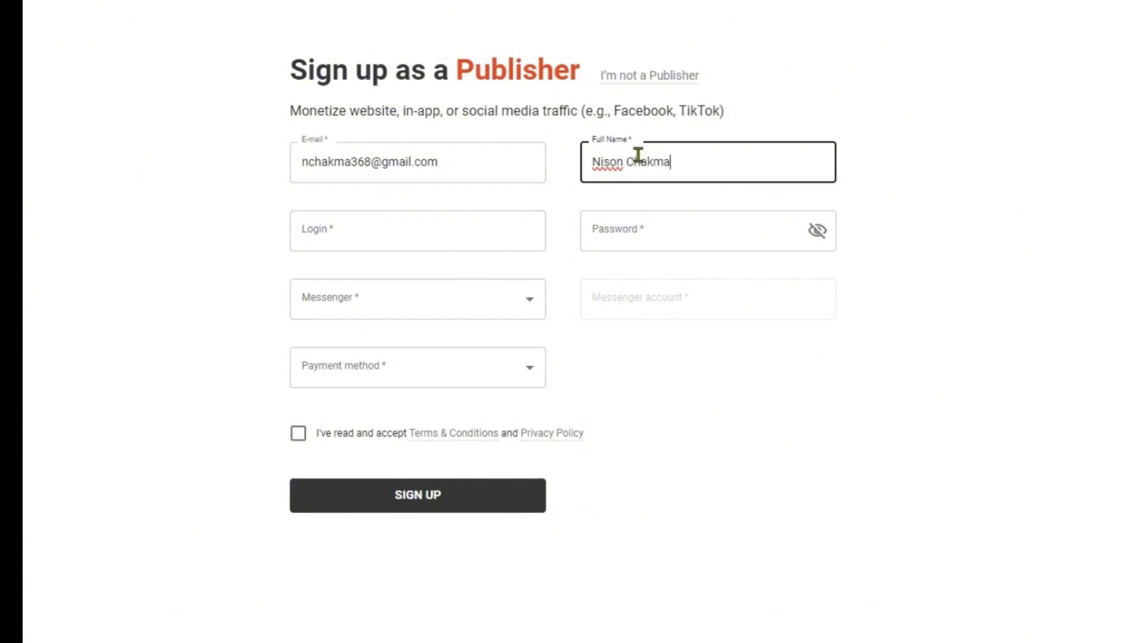
# Enter the account's login name in the Publisher sign-up form.
pyautogui.click(427, 240)
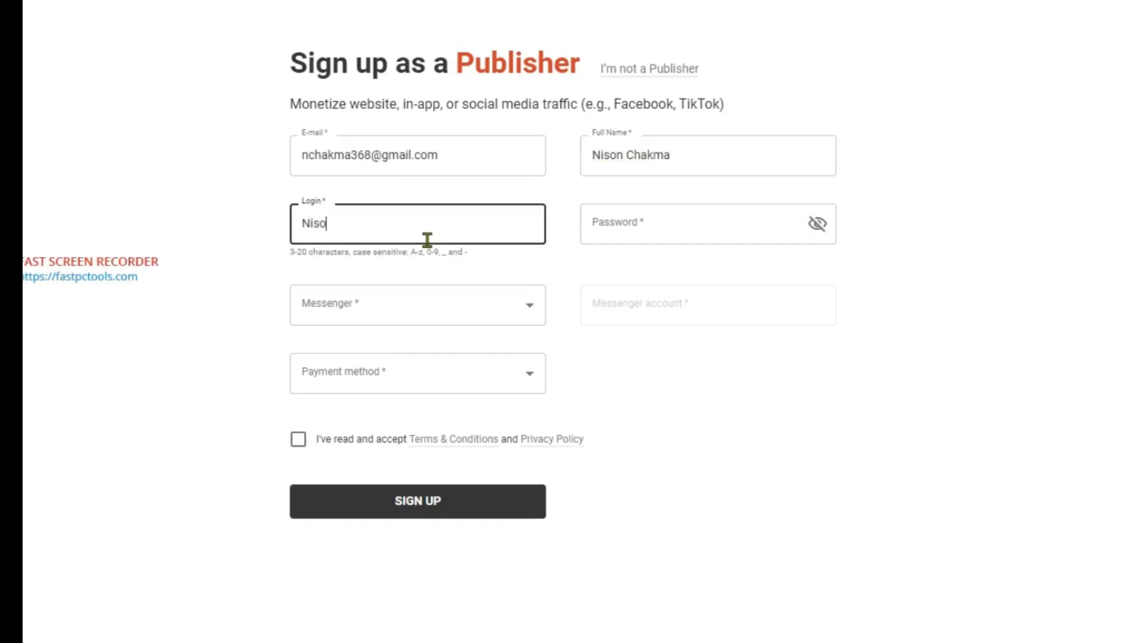
pyautogui.write('Nison')
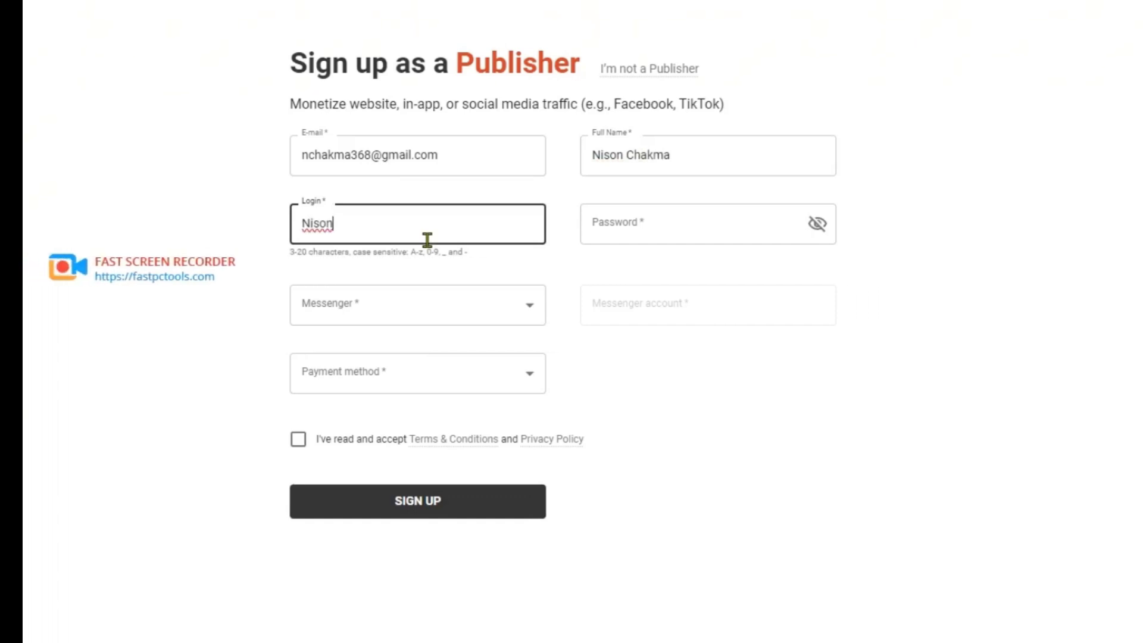
pyautogui.write('660')
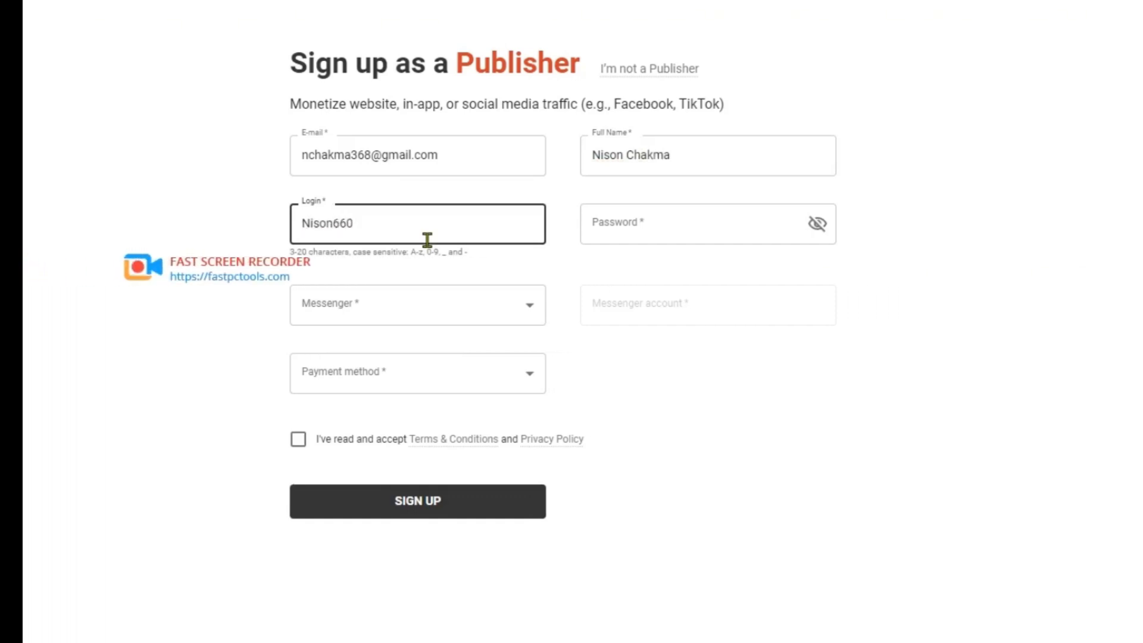
# Enter an eight-character account password in the sign-up form.
pyautogui.click(647, 219)
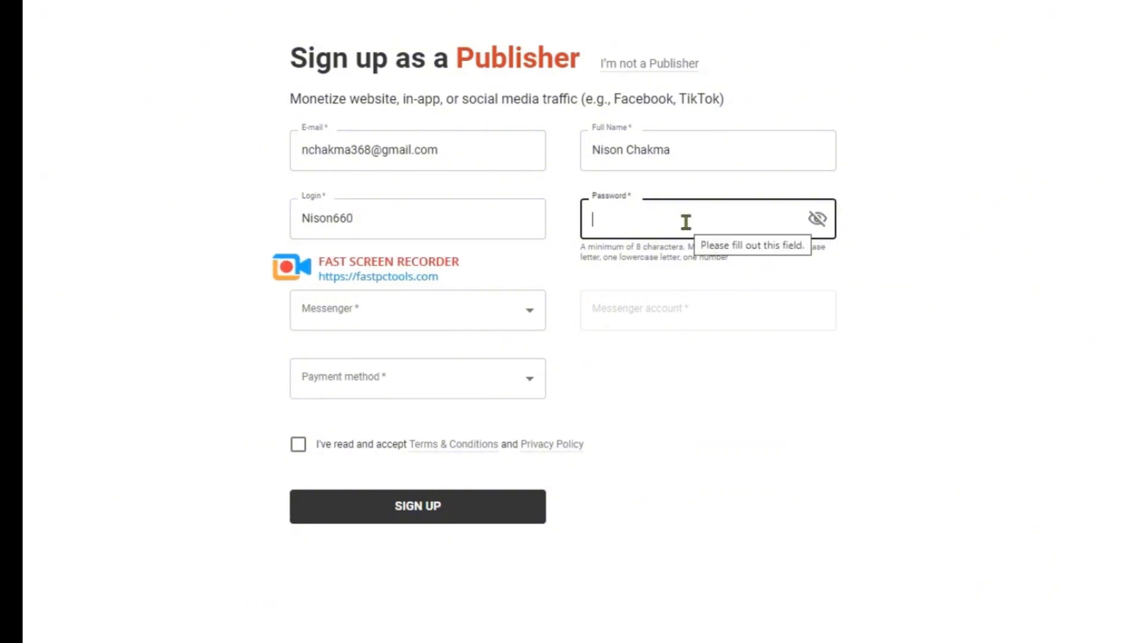
pyautogui.write('•••••')
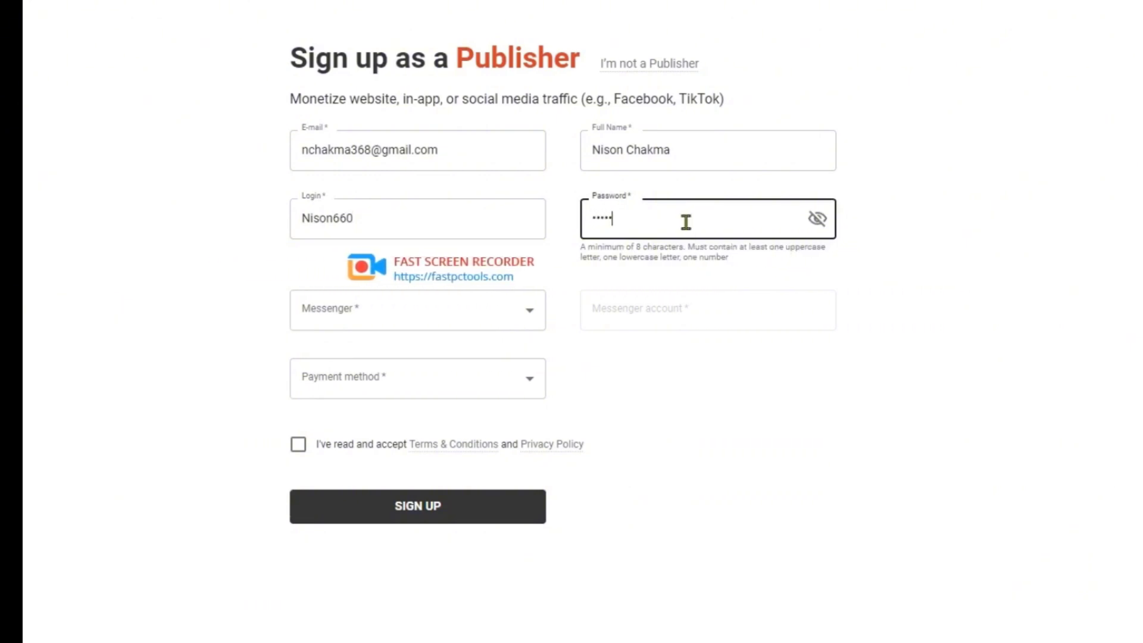
pyautogui.write('•••')
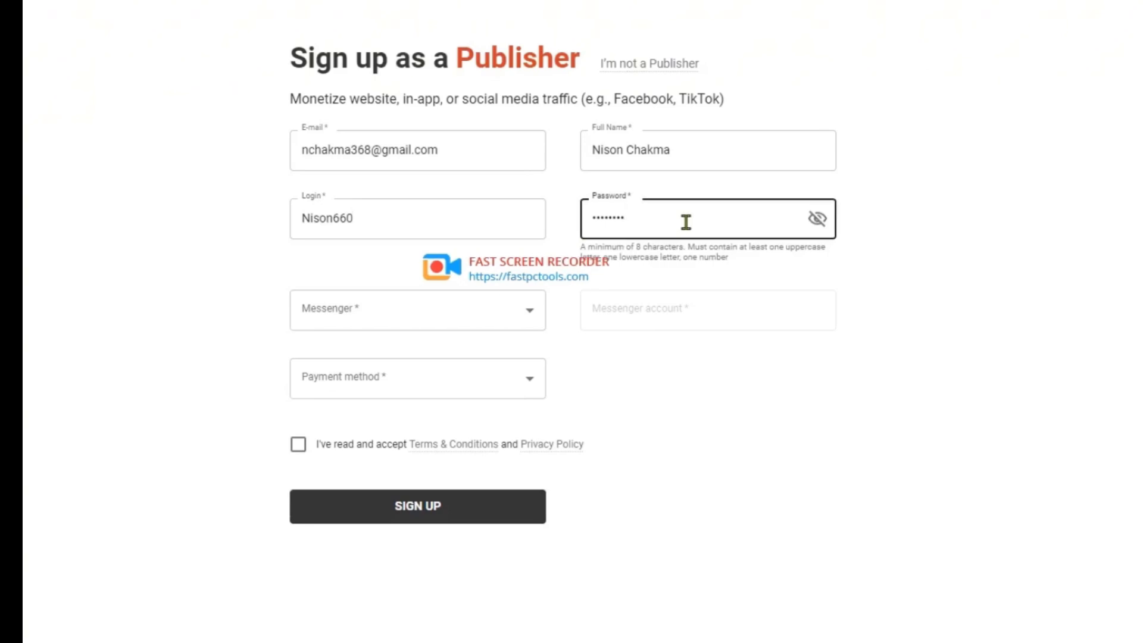
# Choose Facebook as the messenger and Webmoney WMT as the payment method.
pyautogui.click(492, 316)
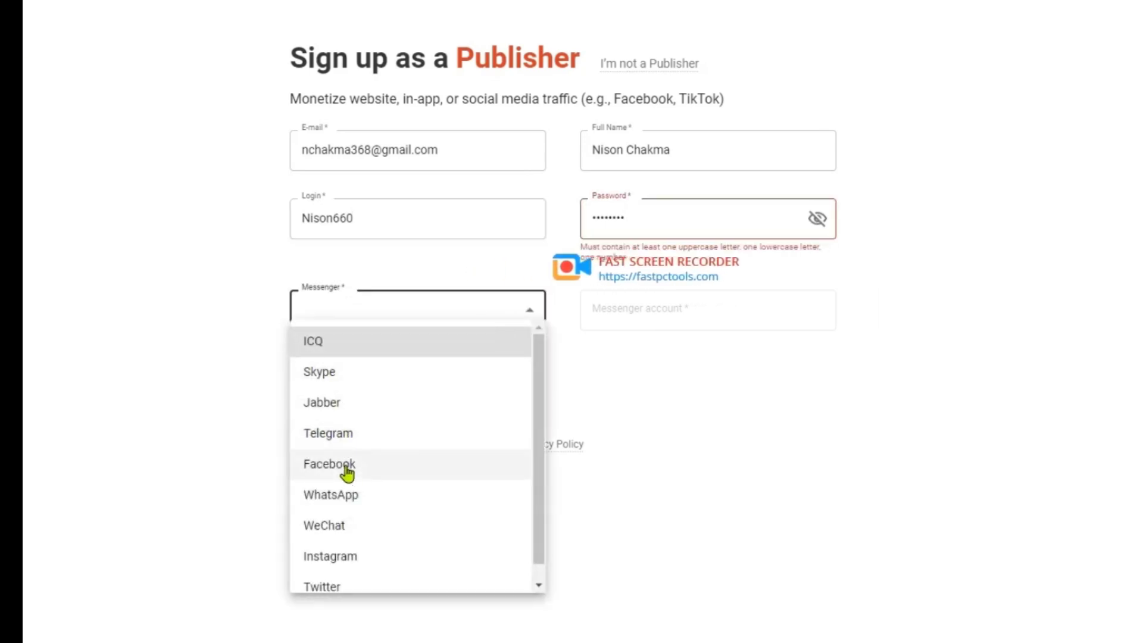
pyautogui.click(374, 463)
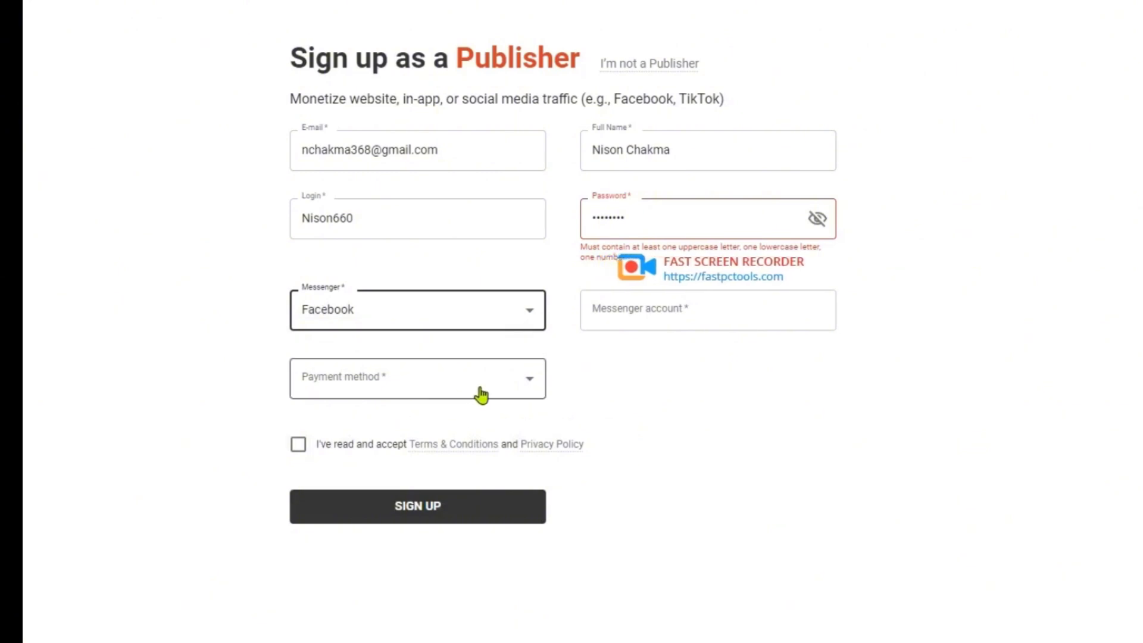
pyautogui.click(523, 384)
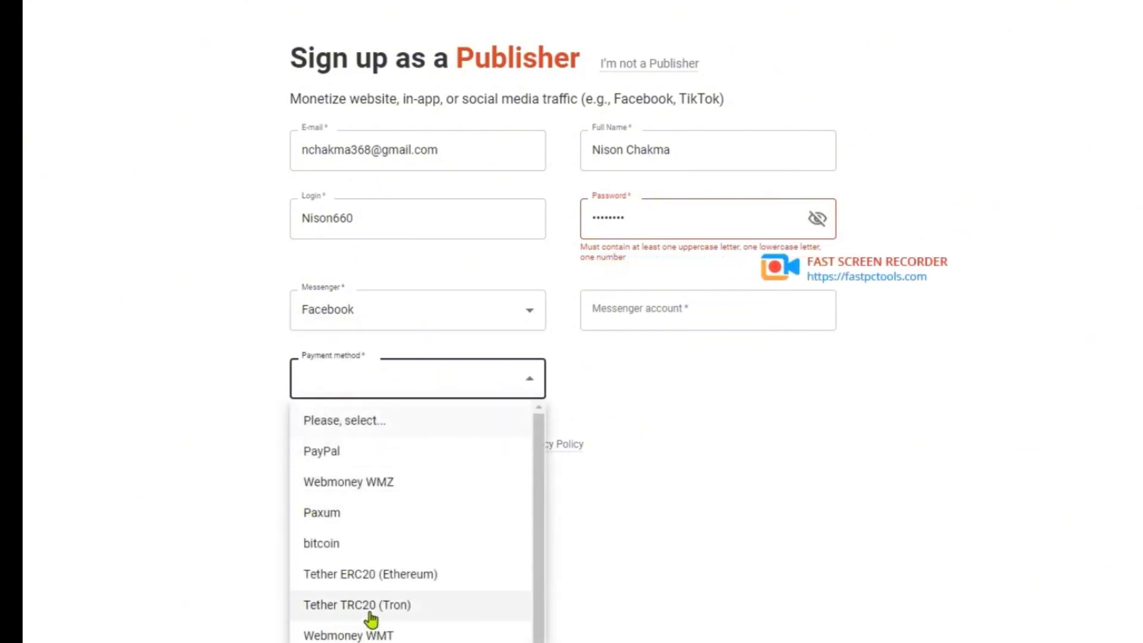
pyautogui.scroll(-1, 370, 617)
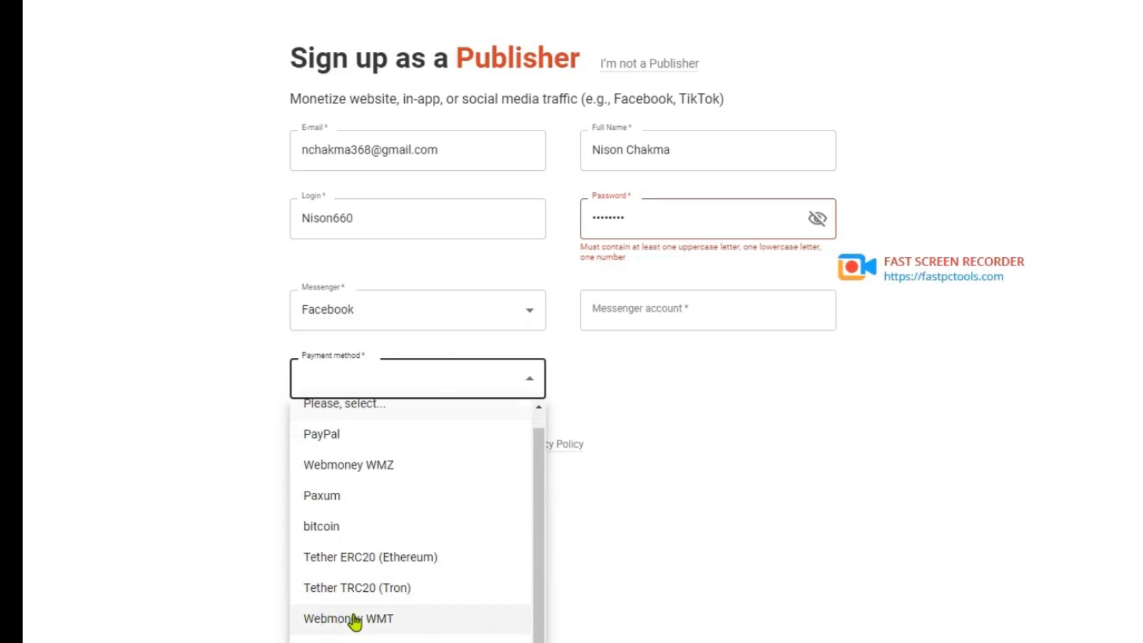
pyautogui.click(354, 619)
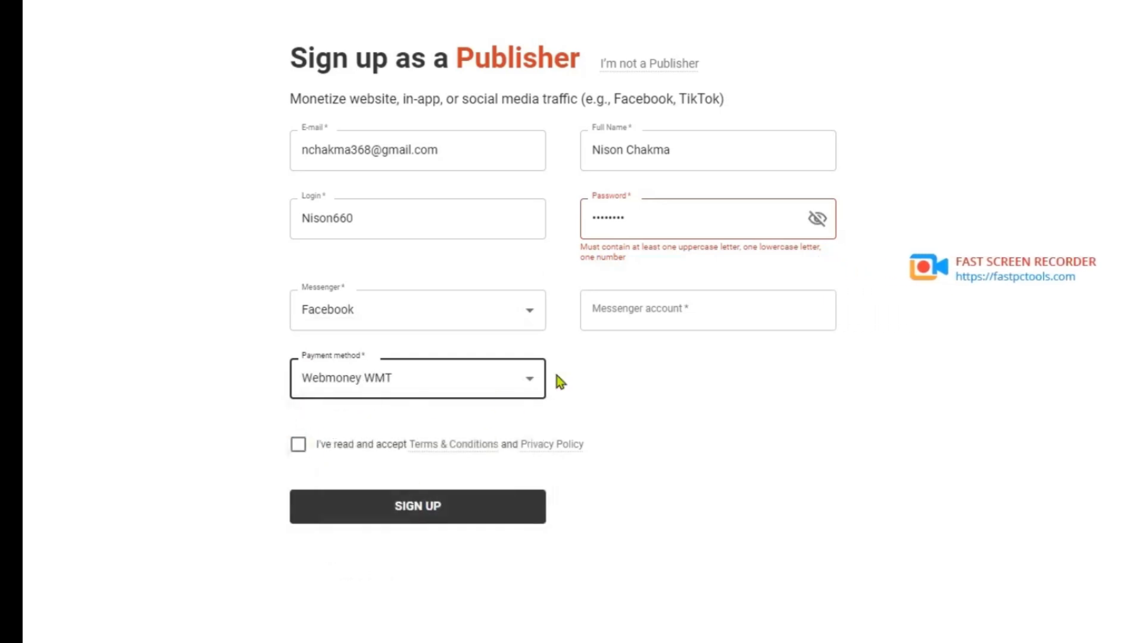
# Search Google for "facebook login" in a new tab and open the Log into Facebook result.
pyautogui.click(670, 317)
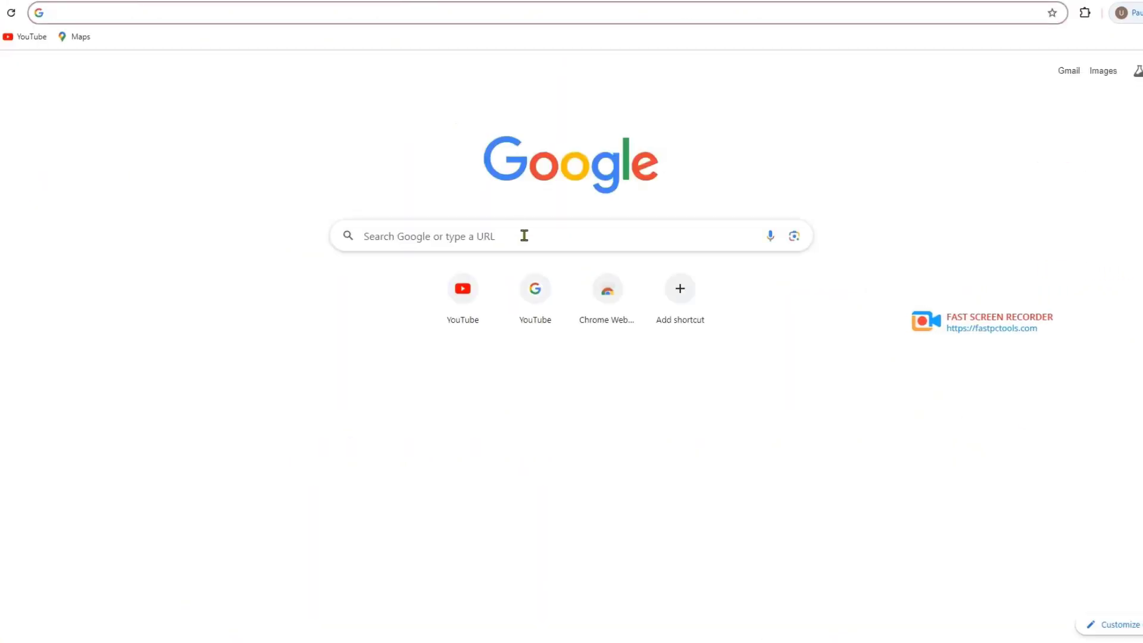
pyautogui.click(523, 235)
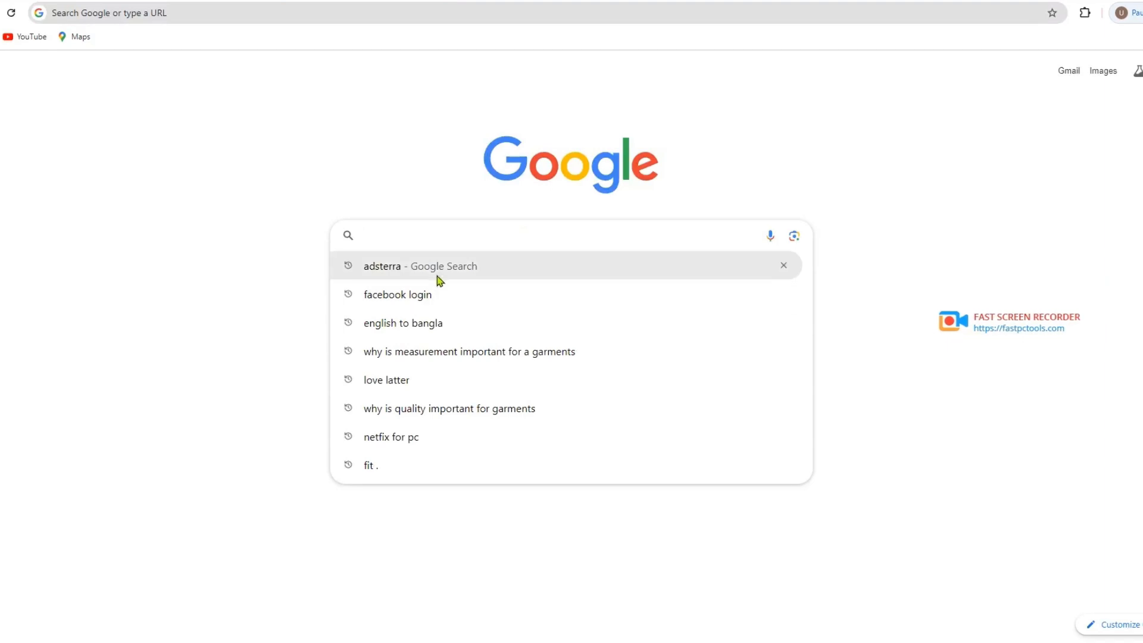
pyautogui.click(438, 295)
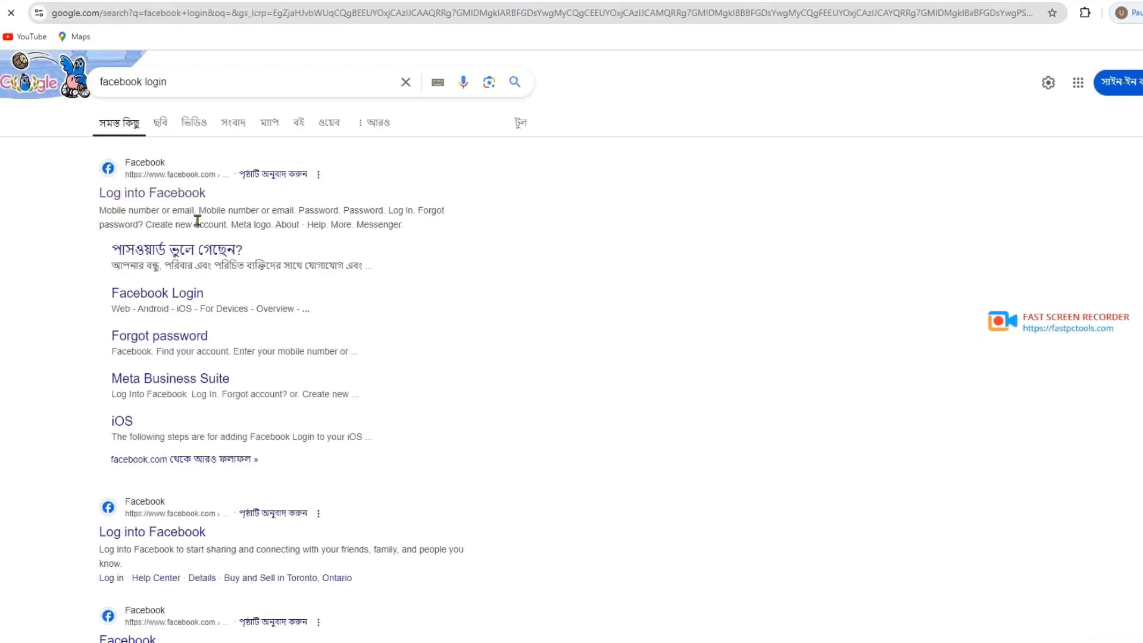
pyautogui.click(178, 198)
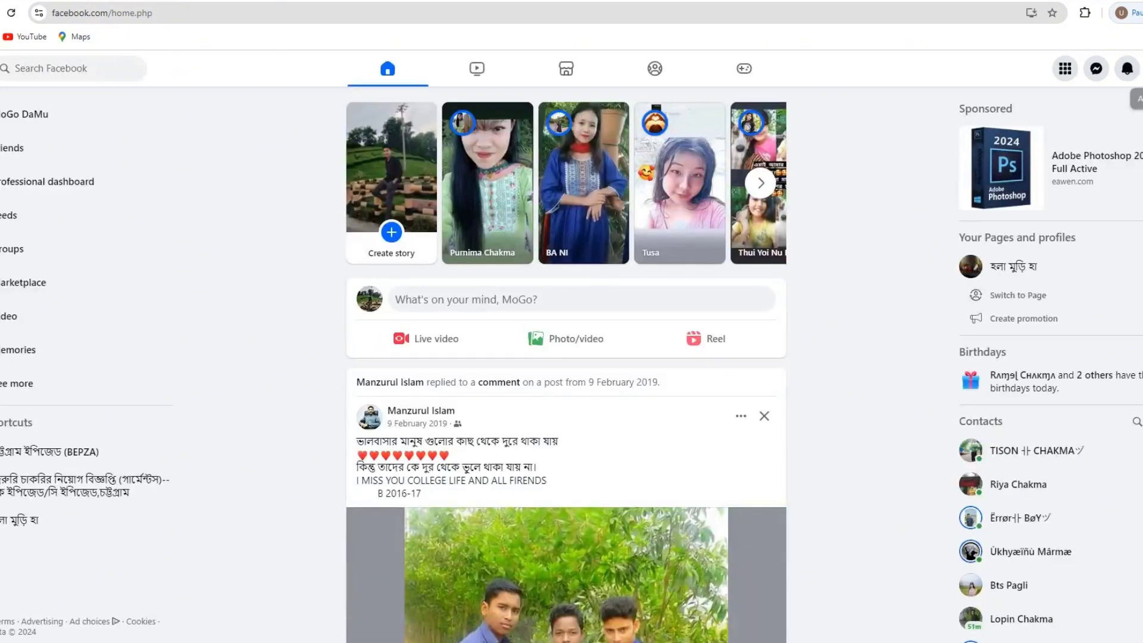
# Open the account's own Facebook profile and copy its full web address.
pyautogui.click(1138, 69)
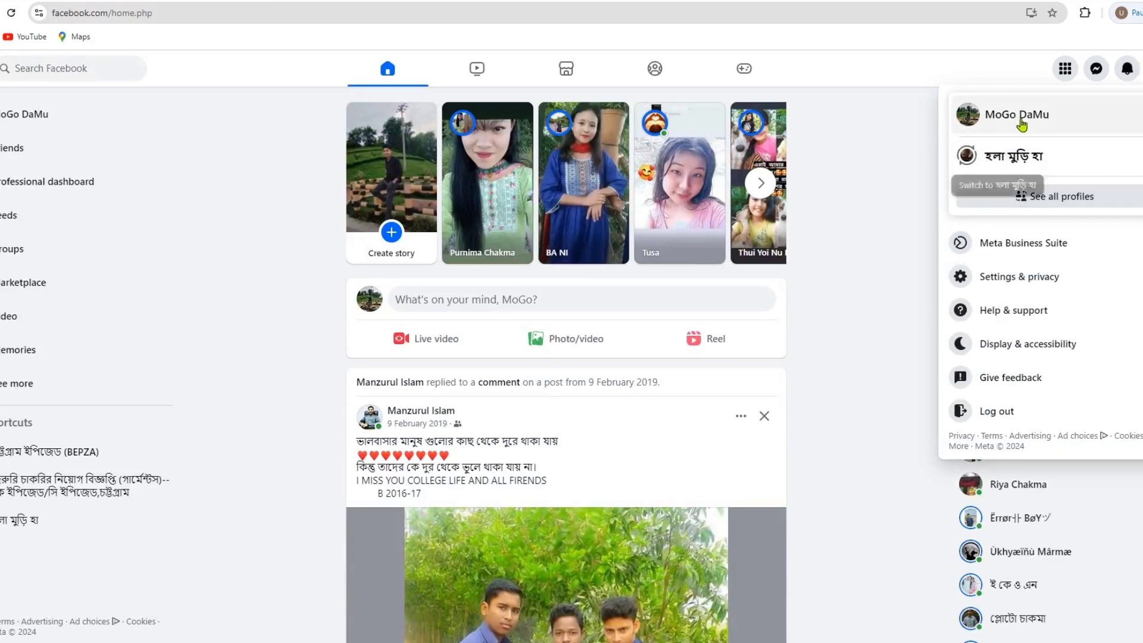
pyautogui.click(1019, 119)
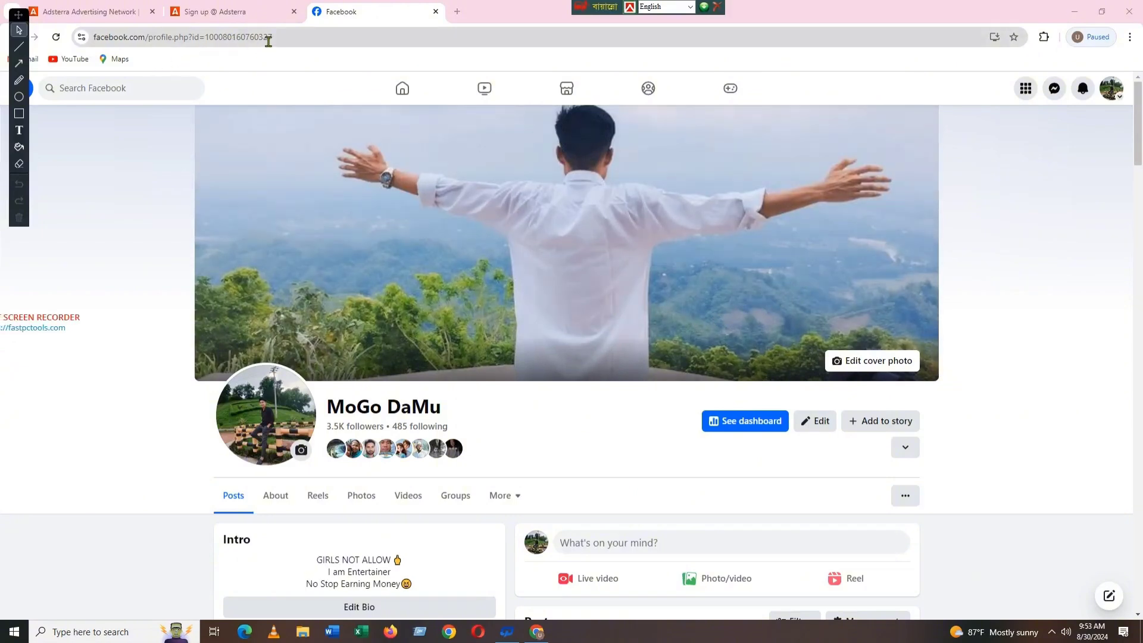
pyautogui.moveTo(272, 40); pyautogui.dragTo(161, 37)
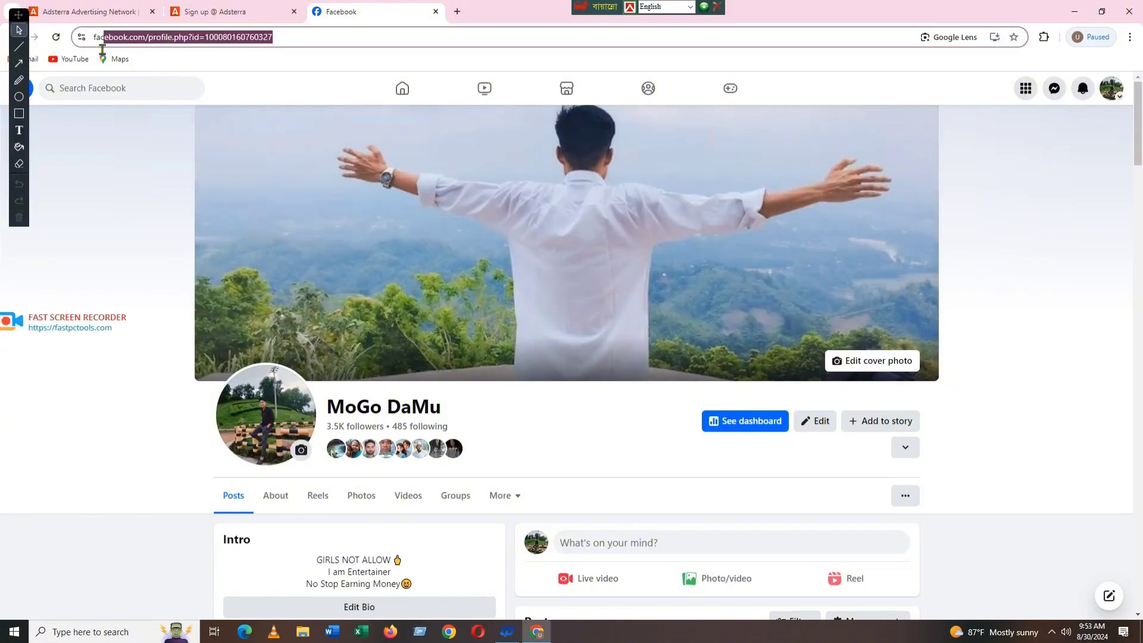
pyautogui.rightClick(146, 37)
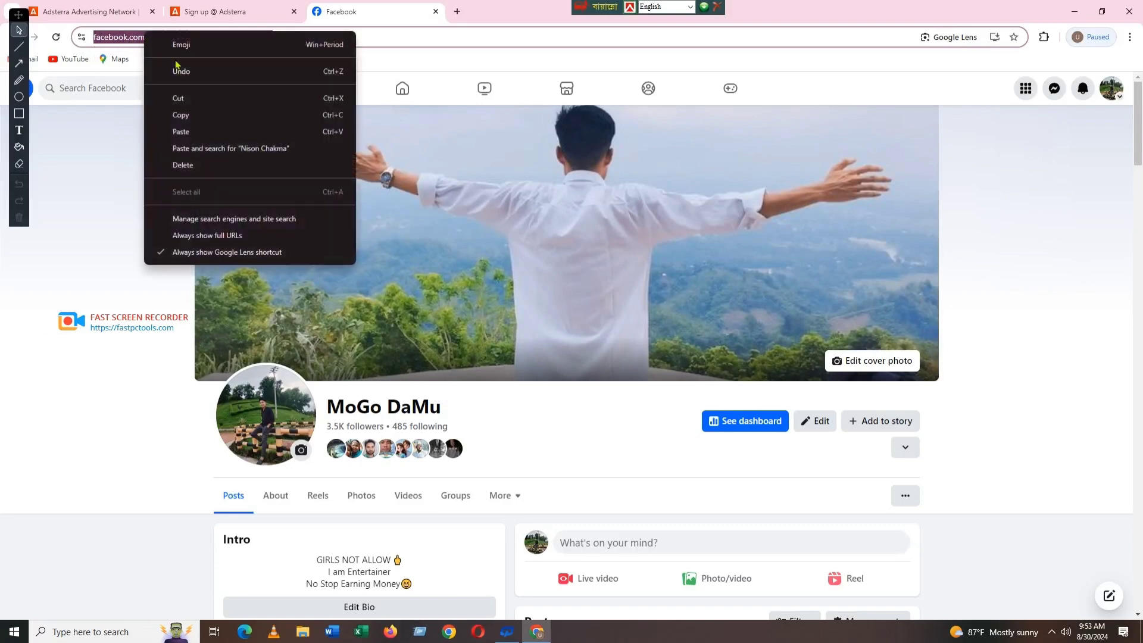
pyautogui.click(182, 116)
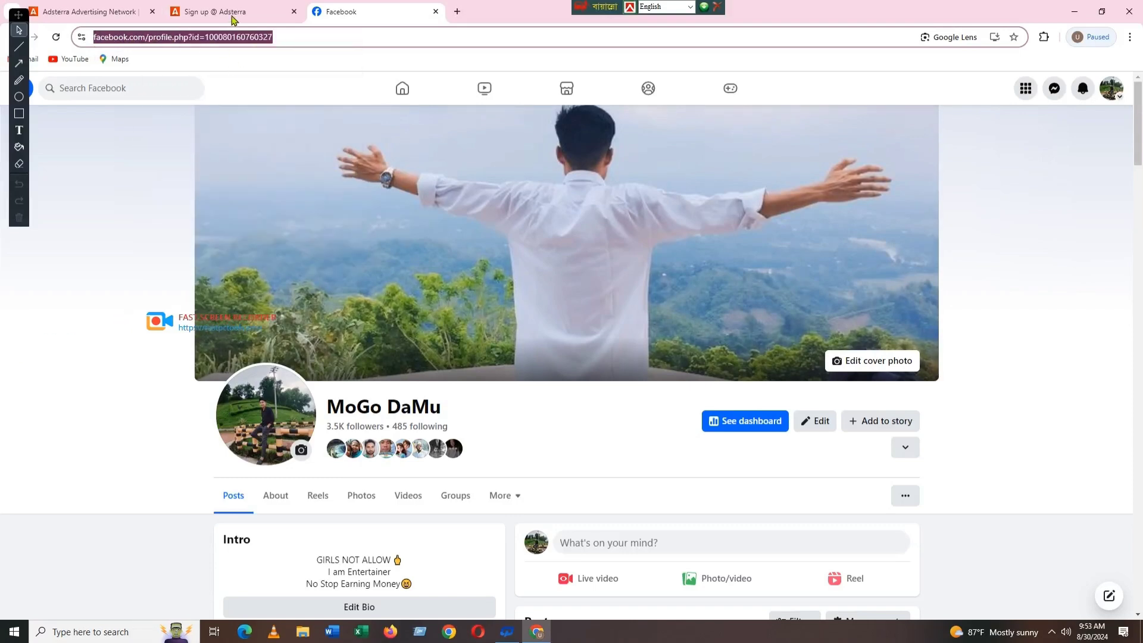
# Return to the Adsterra sign-up form and paste the copied profile link as the messenger account.
pyautogui.click(203, 12)
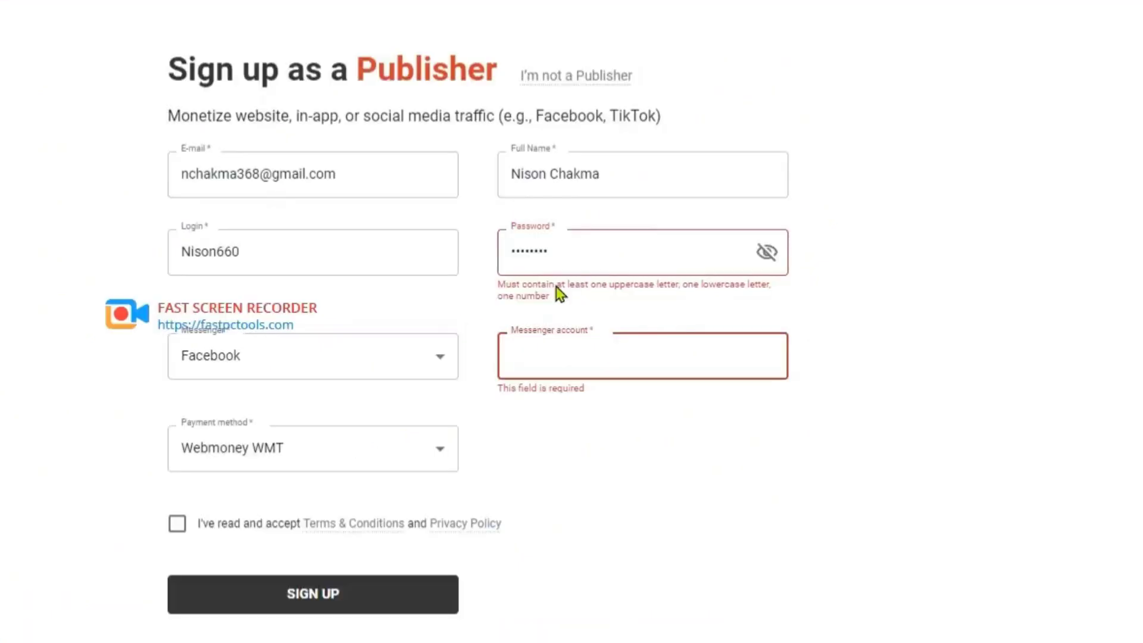
pyautogui.rightClick(557, 355)
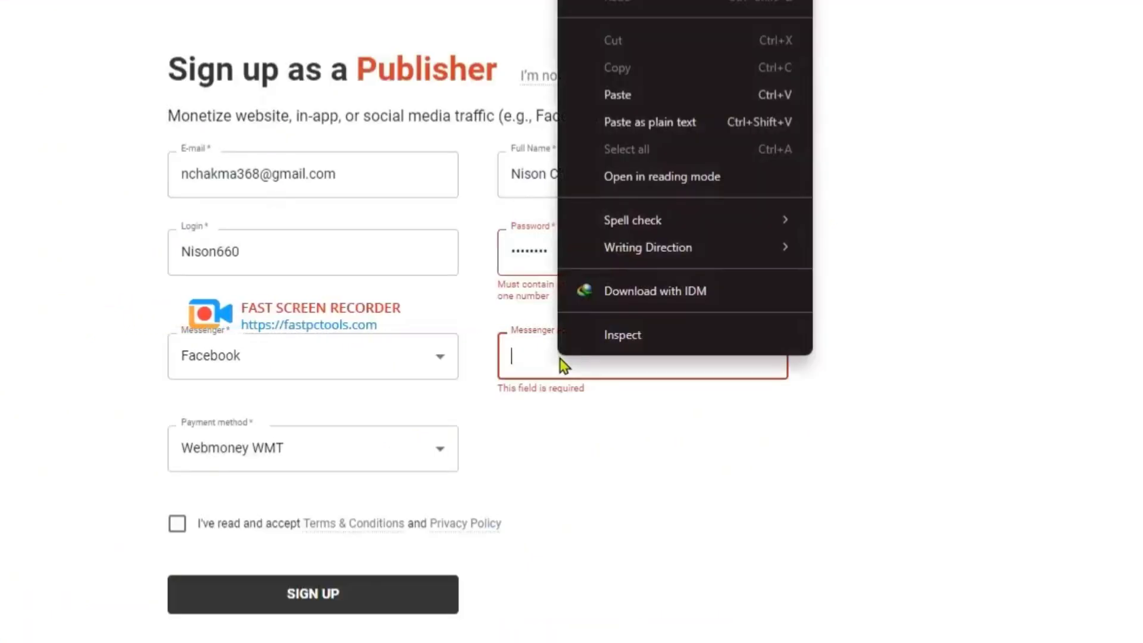
pyautogui.click(599, 96)
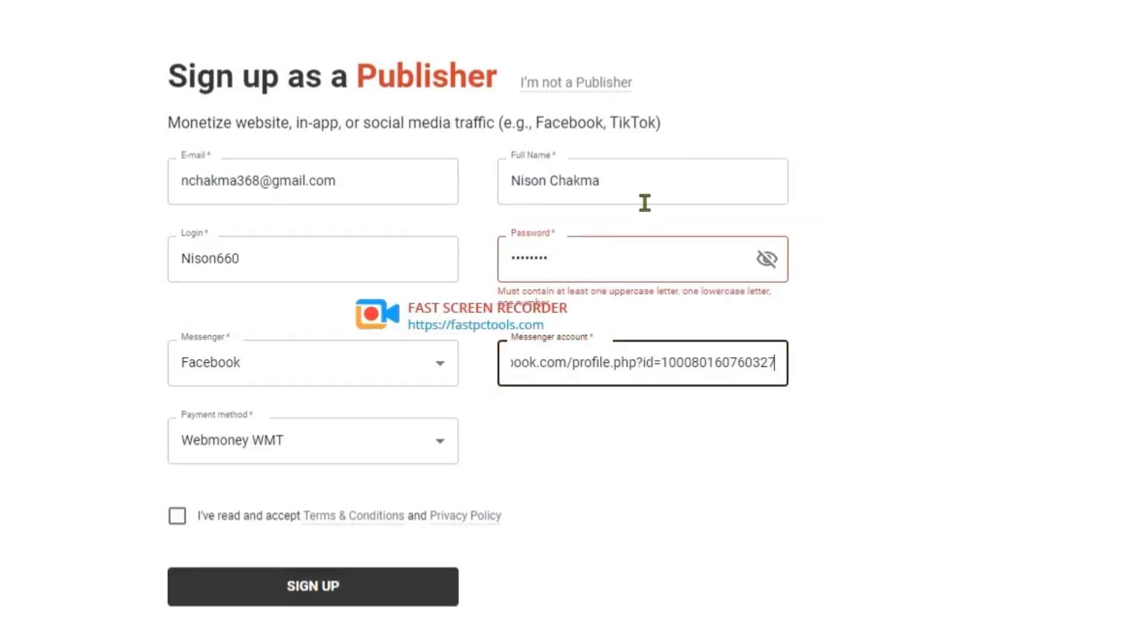
# Replace the account password with one containing an uppercase letter, a lowercase letter and a number.
pyautogui.click(586, 259)
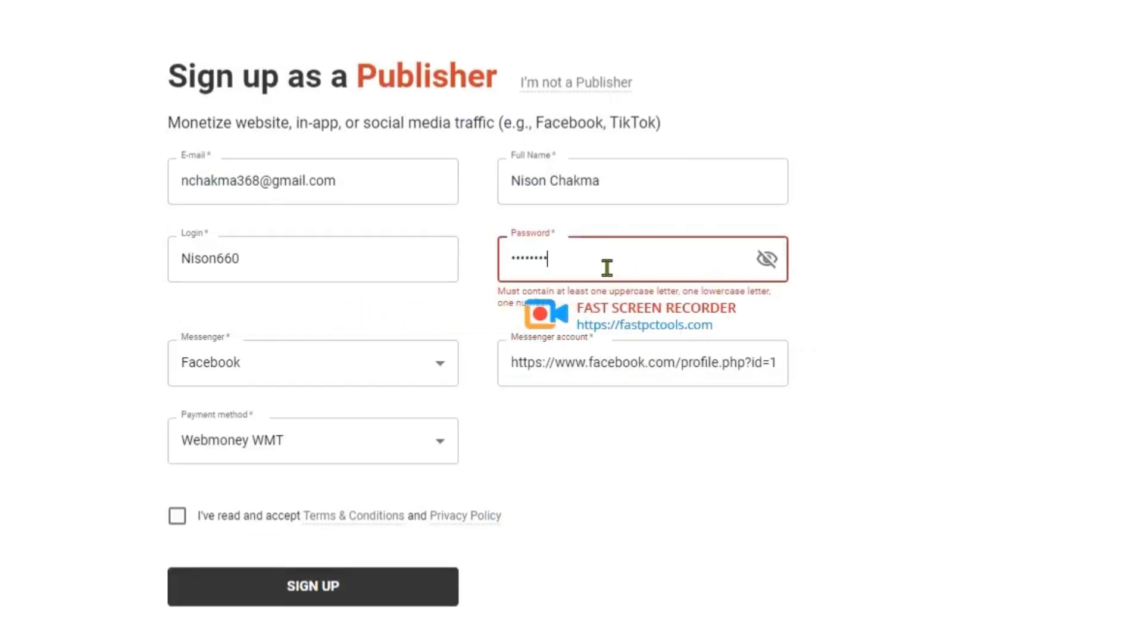
pyautogui.press('BackSpace')
pyautogui.press('BackSpace')
pyautogui.press('BackSpace')
pyautogui.press('BackSpace')
pyautogui.press('BackSpace')
pyautogui.press('BackSpace')
pyautogui.press('BackSpace')
pyautogui.press('BackSpace')
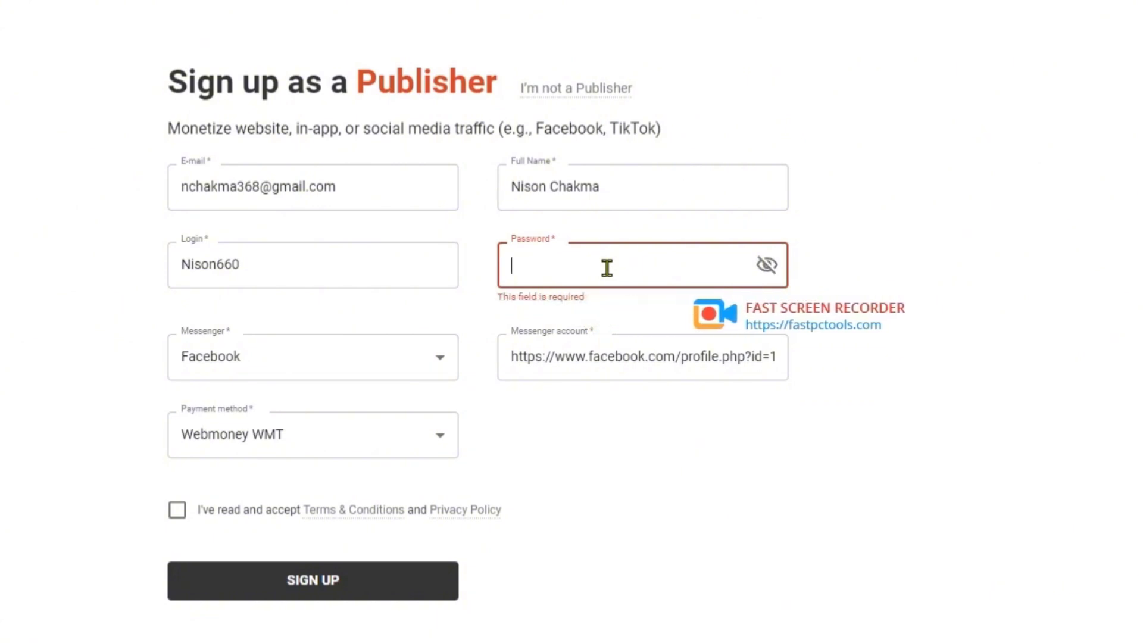
pyautogui.write('N•••')
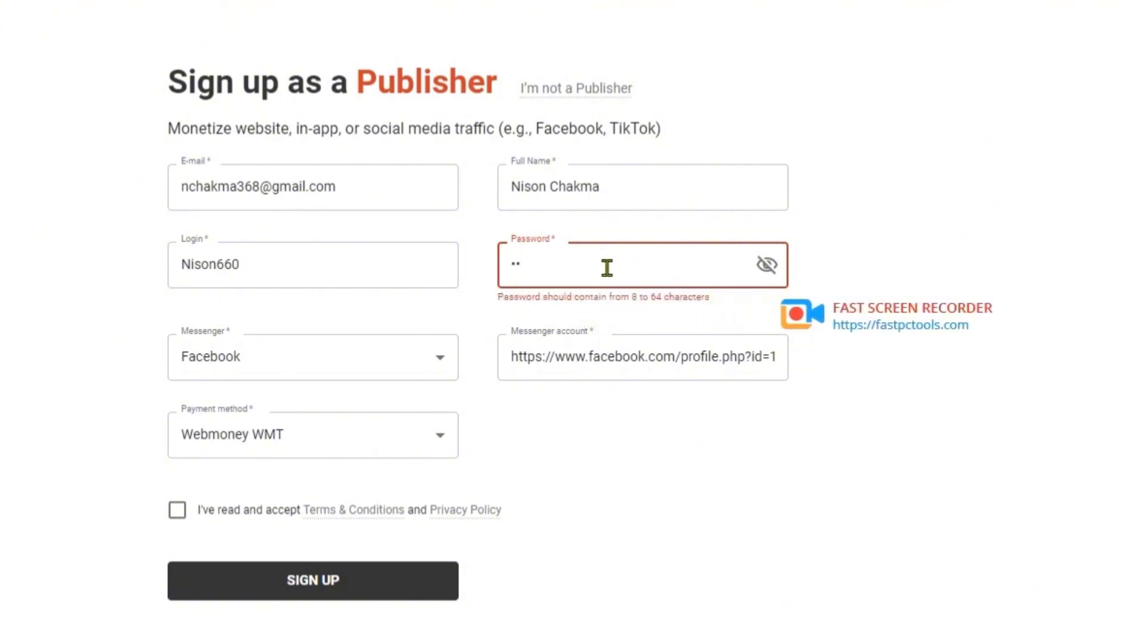
pyautogui.write('•••')
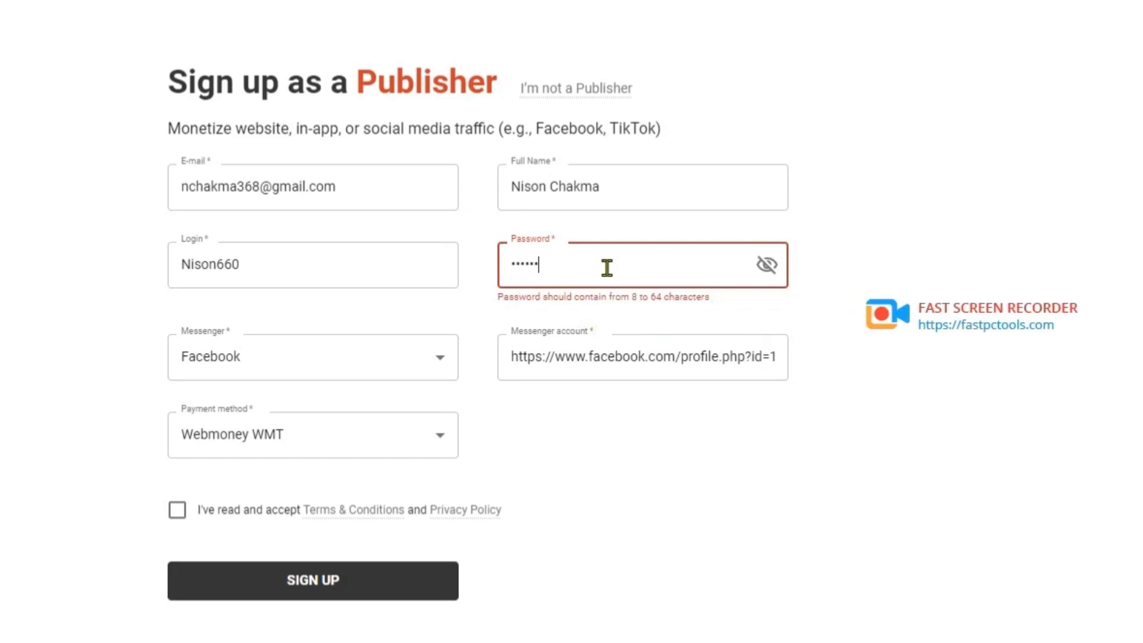
pyautogui.write('•••')
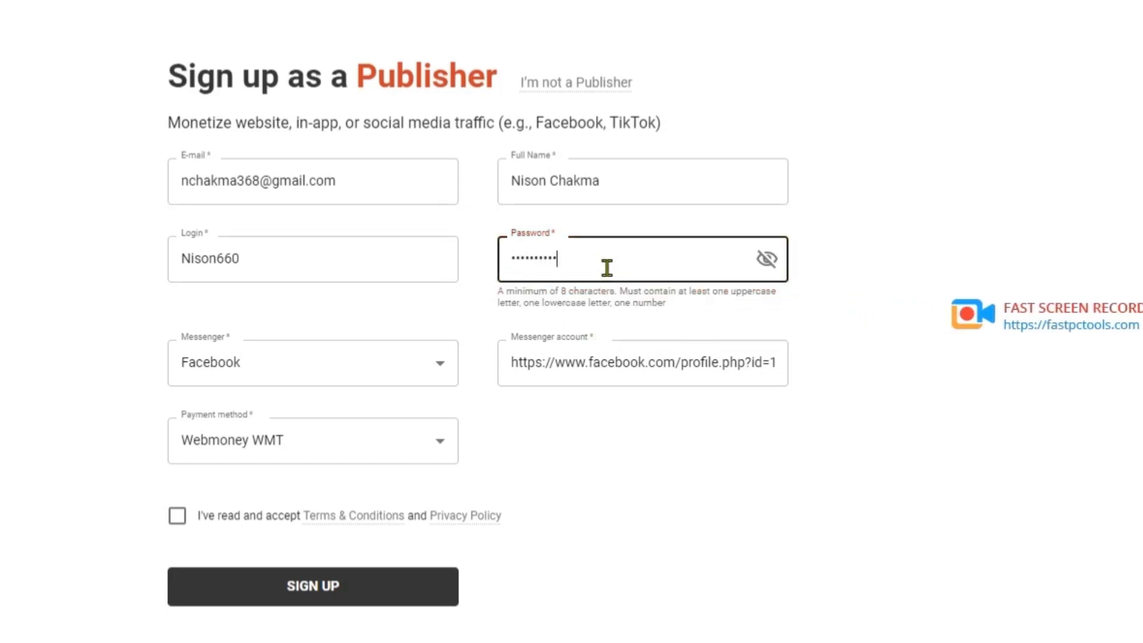
# Accept the Terms & Conditions and Privacy Policy and submit the Publisher sign-up form.
pyautogui.click(650, 634)
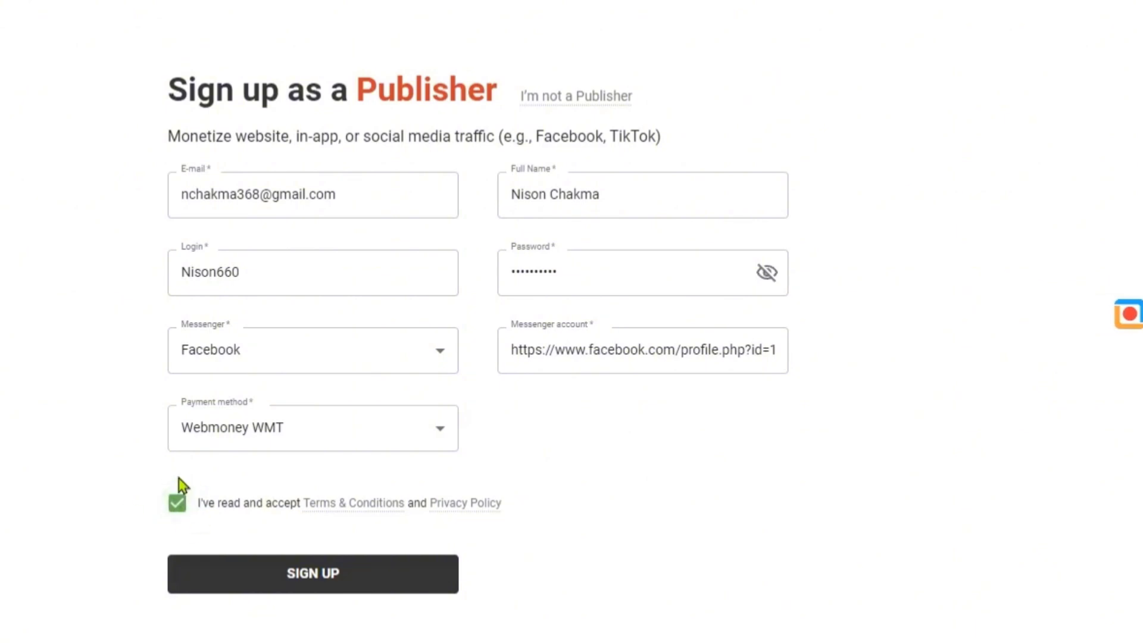
pyautogui.click(352, 582)
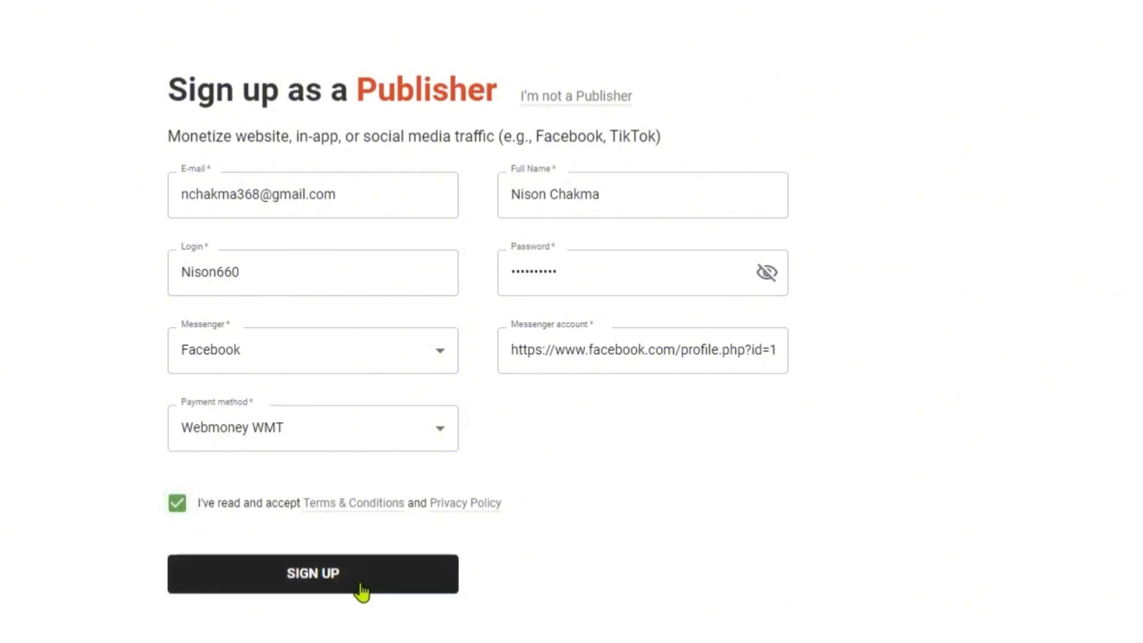
# Submit the Publisher sign-up form and save the new account's login credentials in the browser.
pyautogui.click(361, 591)
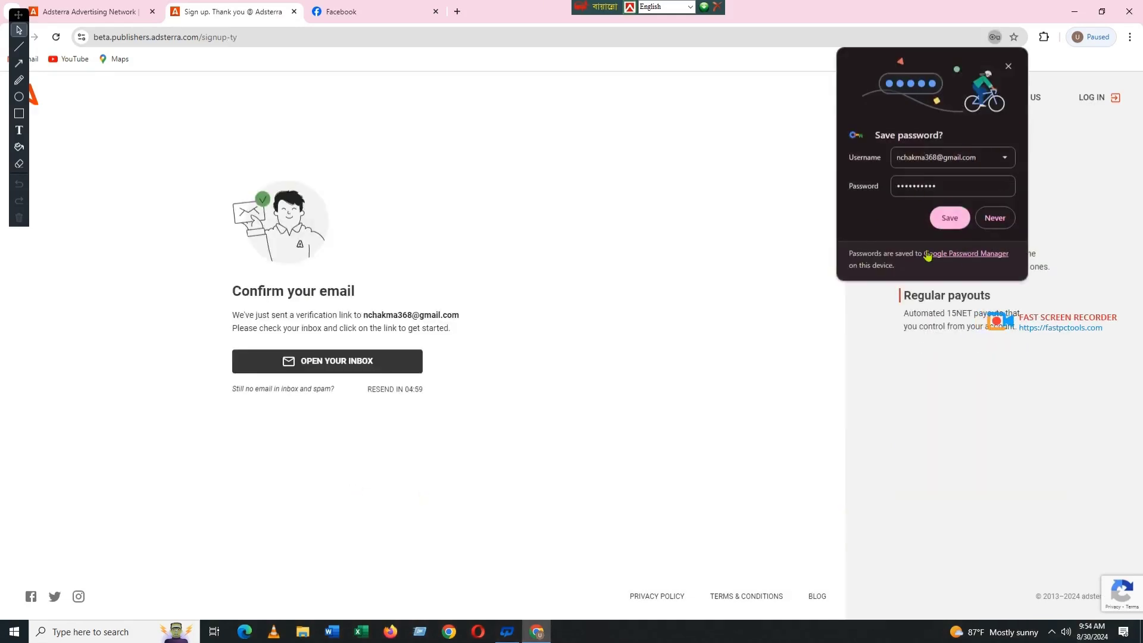
pyautogui.click(950, 218)
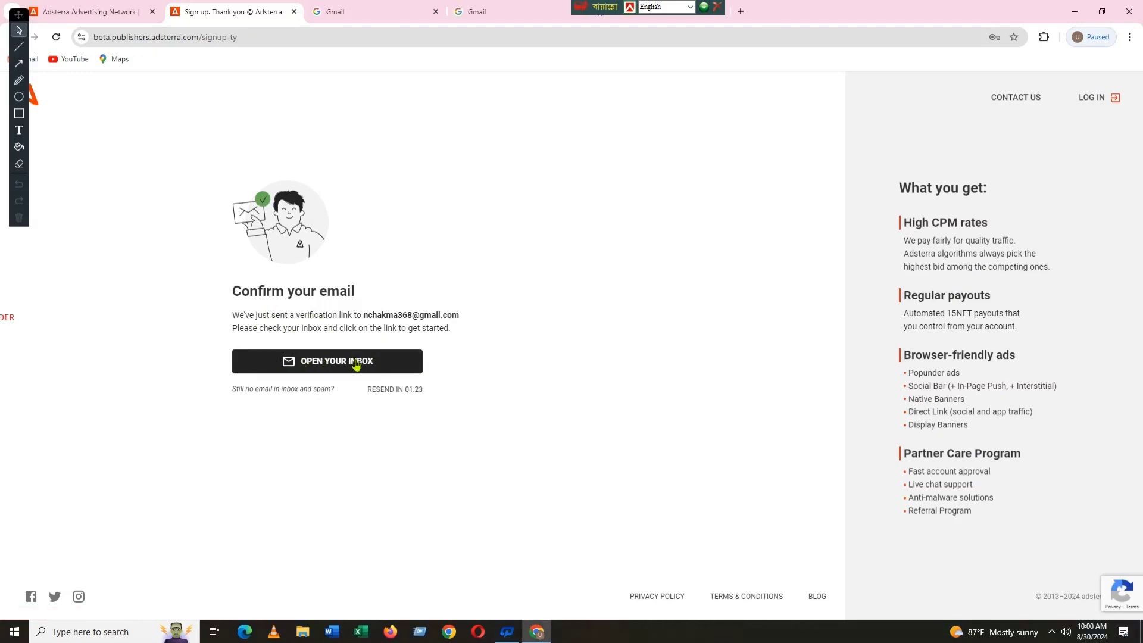
# Open the e-mail inbox from the confirmation page and sign in to Gmail with the registered account and its password.
pyautogui.click(355, 364)
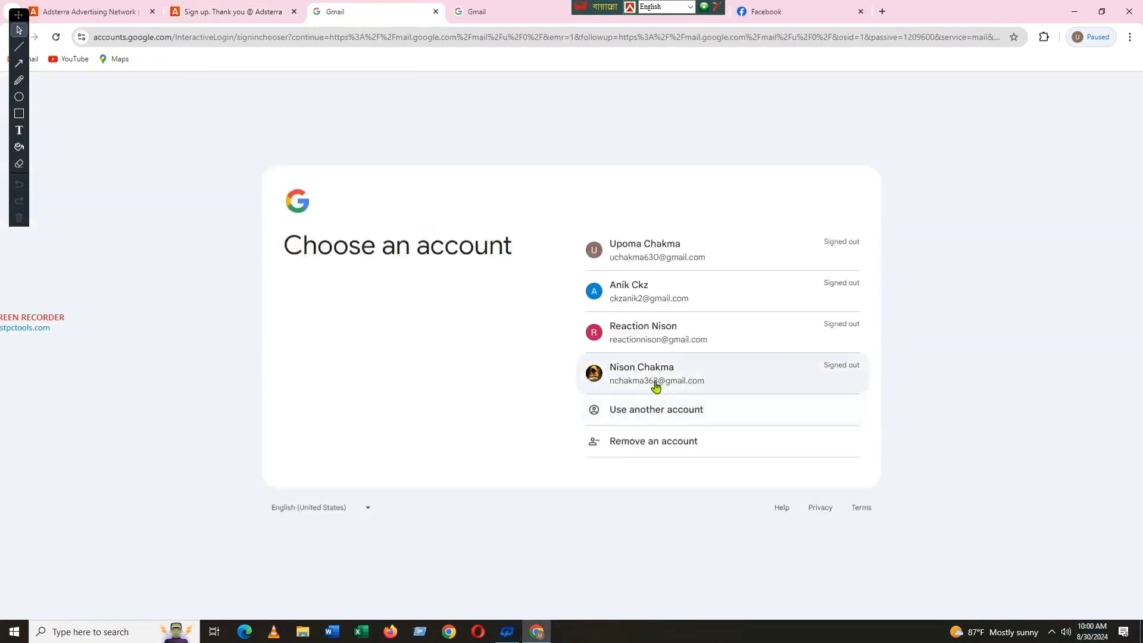
pyautogui.click(657, 386)
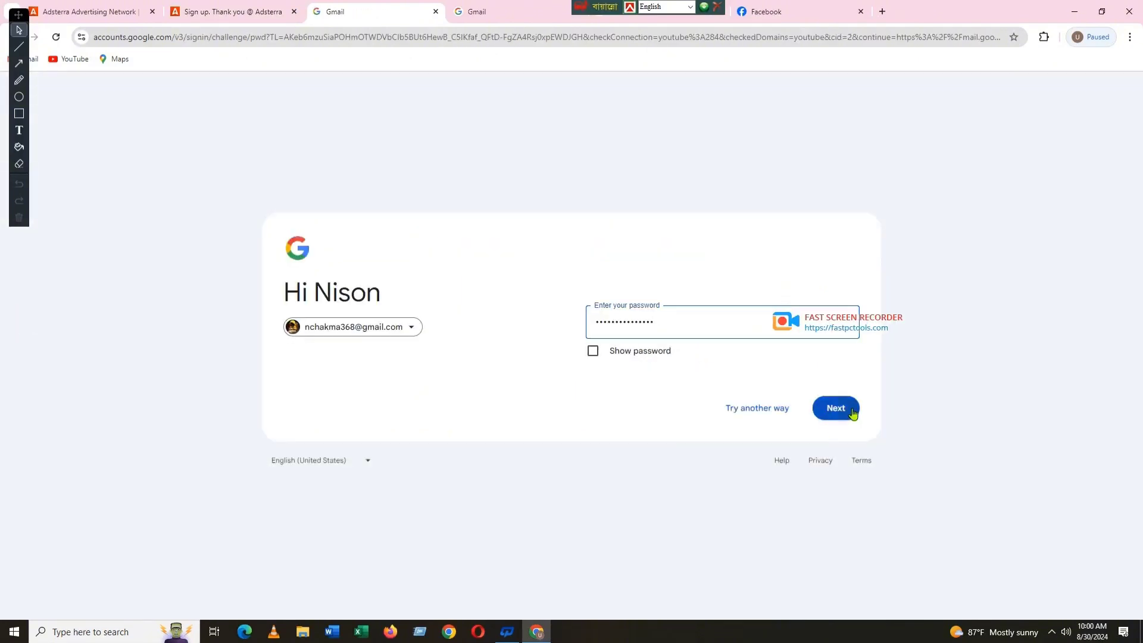
pyautogui.click(851, 409)
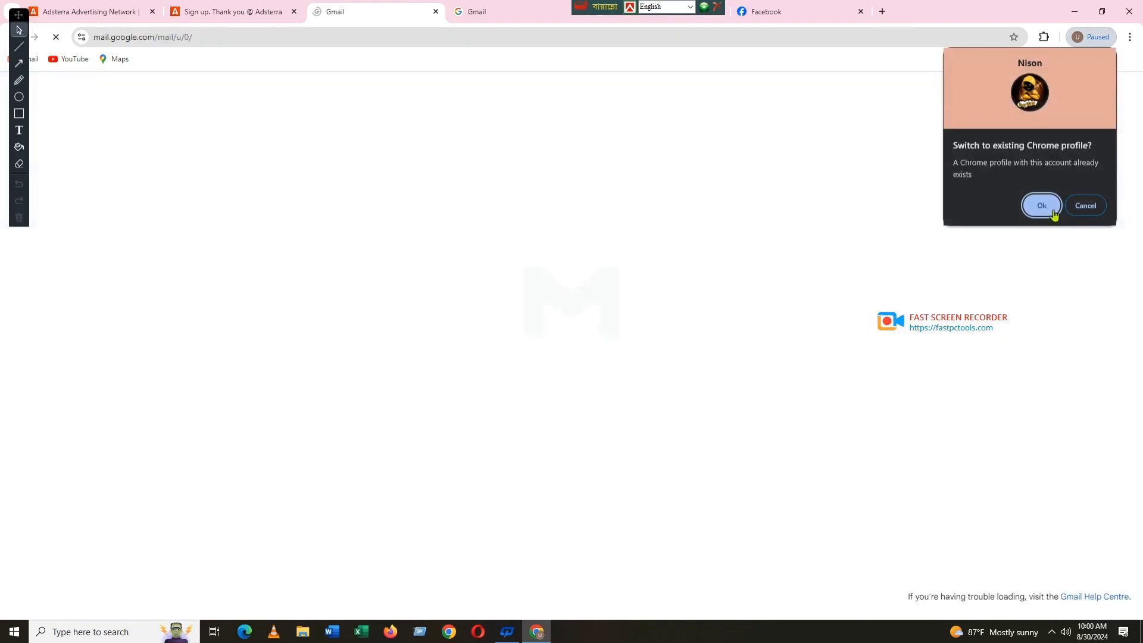
pyautogui.click(1025, 197)
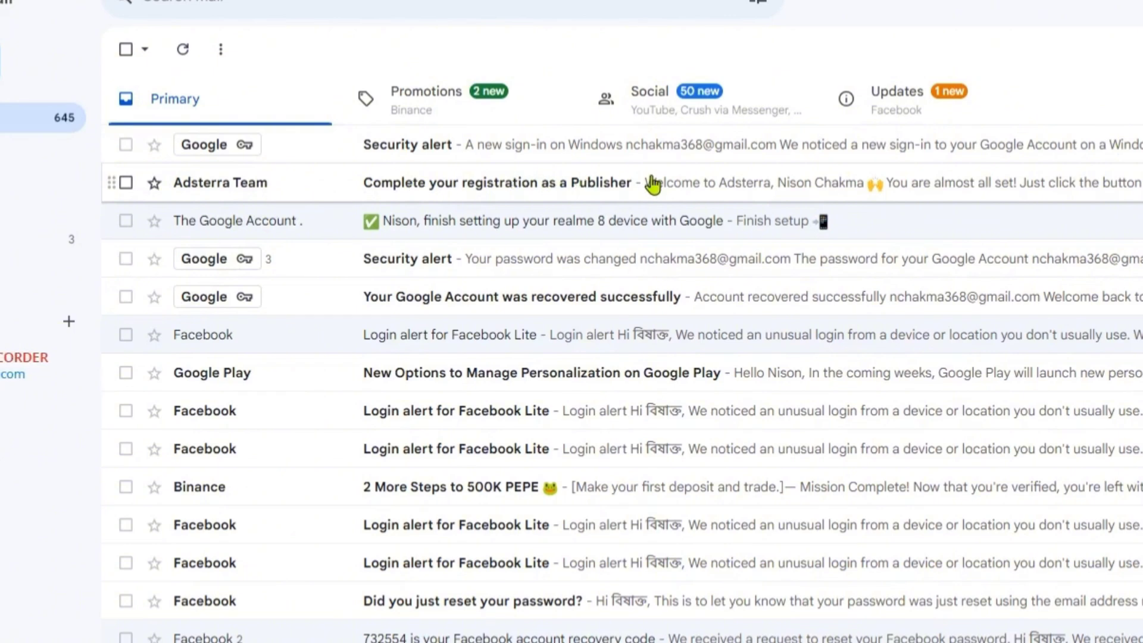
# Open the Adsterra Team's "Complete your registration as a Publisher" message and confirm the e-mail address.
pyautogui.click(682, 185)
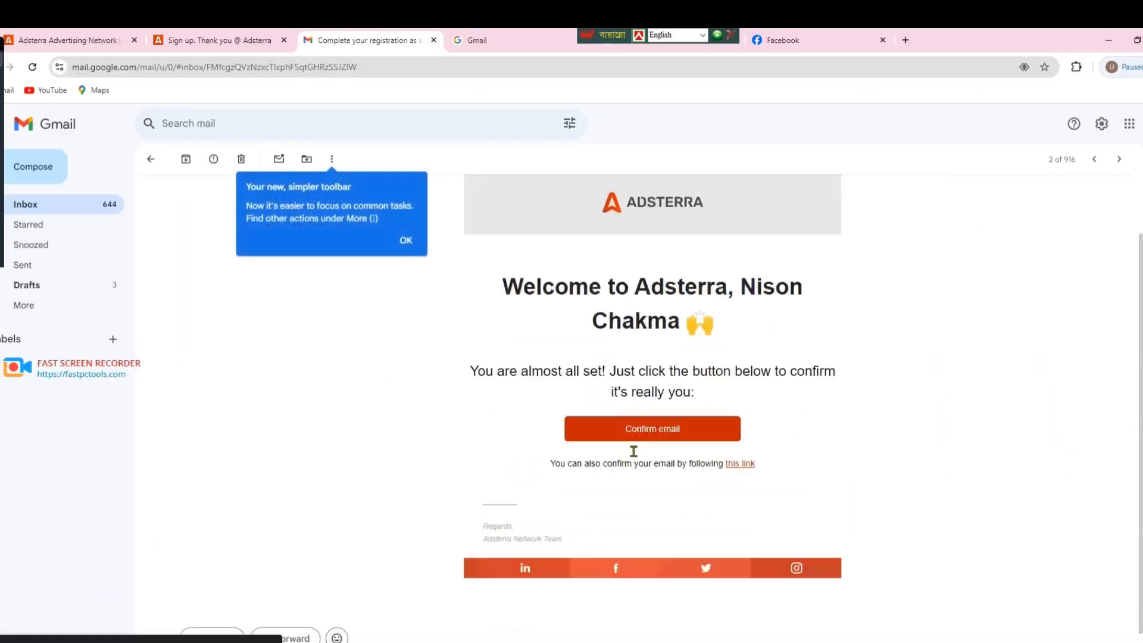
pyautogui.scroll(-1, 658, 404)
pyautogui.click(657, 403)
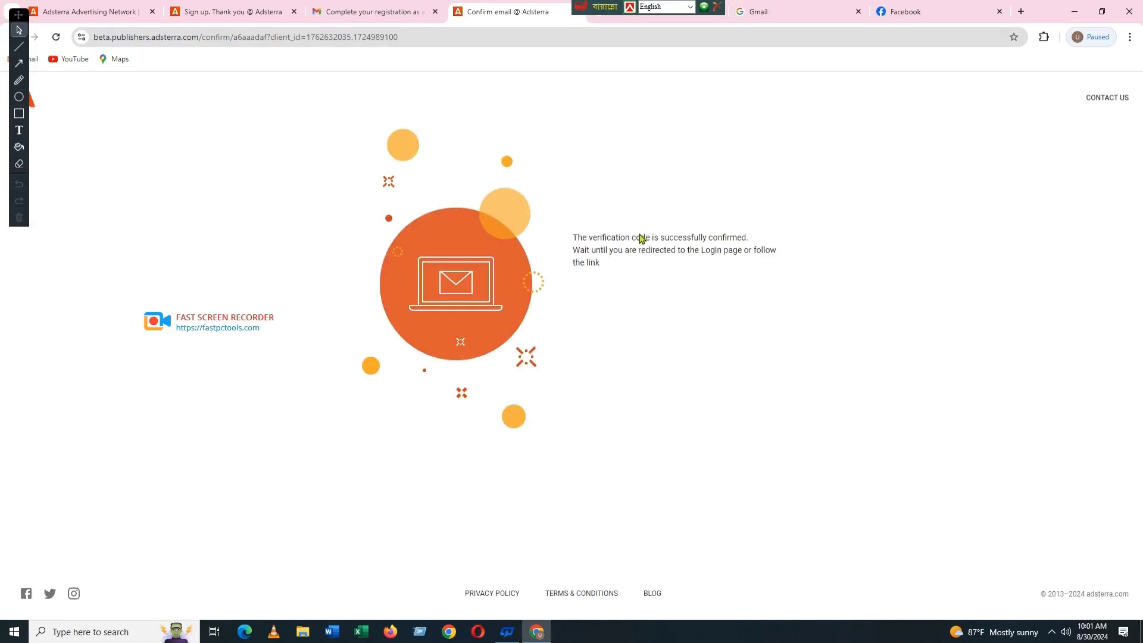
# Follow the link to the Publisher login page and log in with the saved e-mail and account password.
pyautogui.click(590, 263)
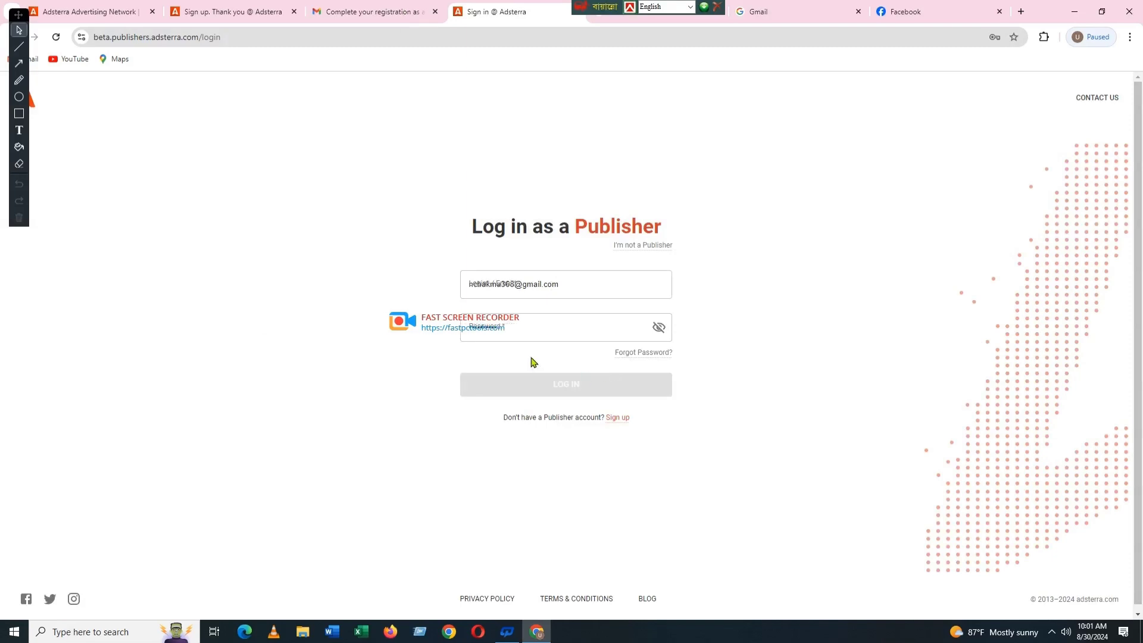
pyautogui.click(543, 327)
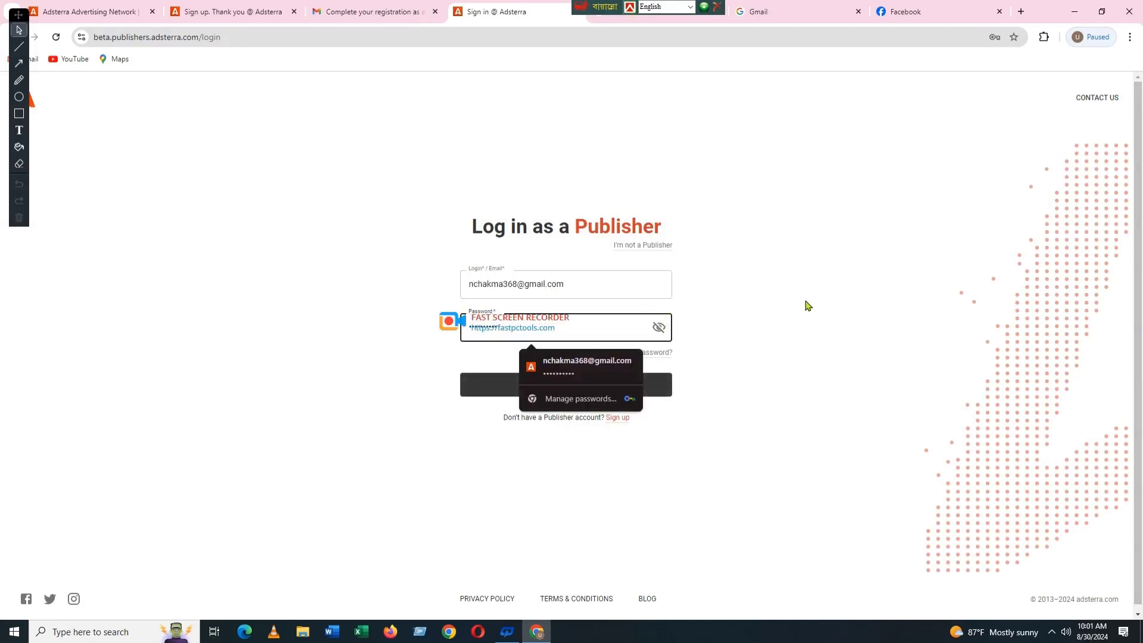
pyautogui.click(606, 385)
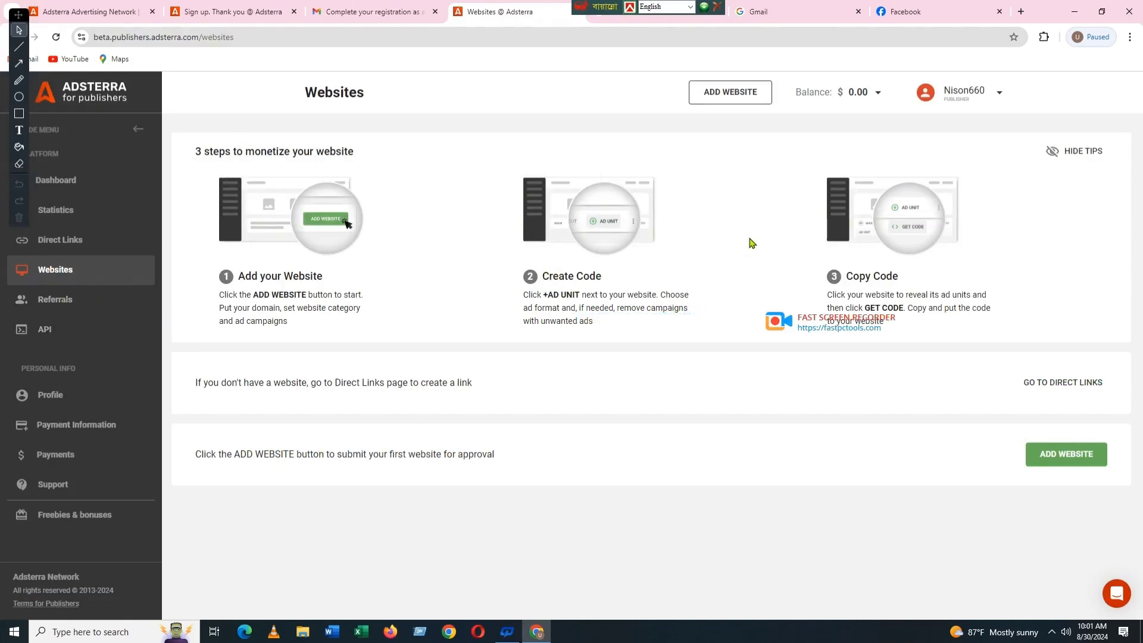
# View the account's balance breakdown and open its Profile page.
pyautogui.click(877, 93)
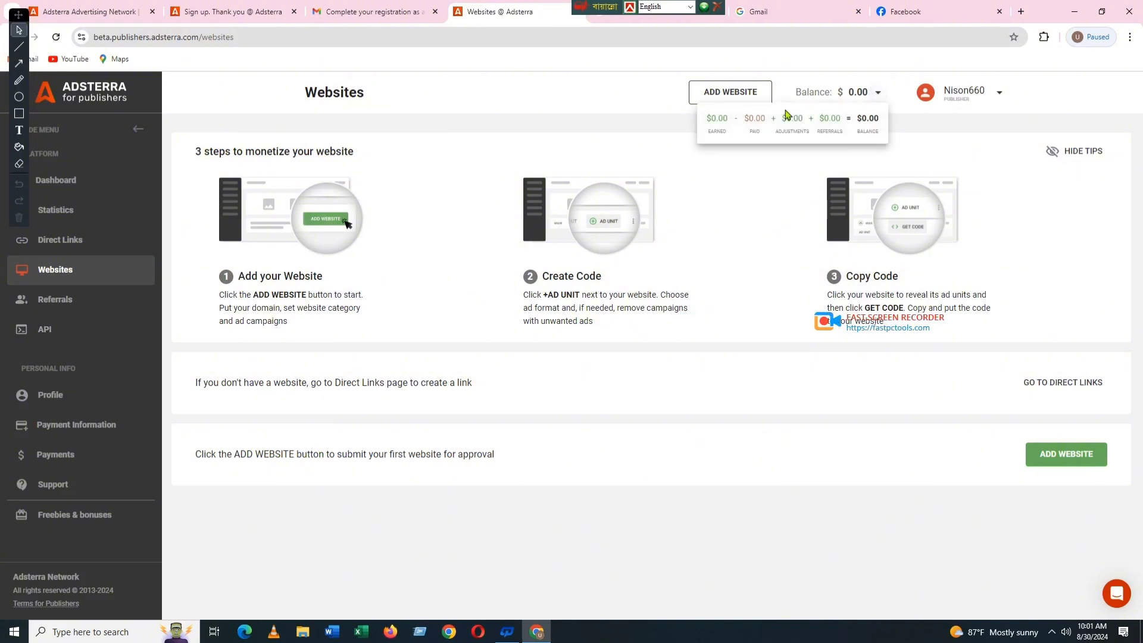
pyautogui.click(728, 182)
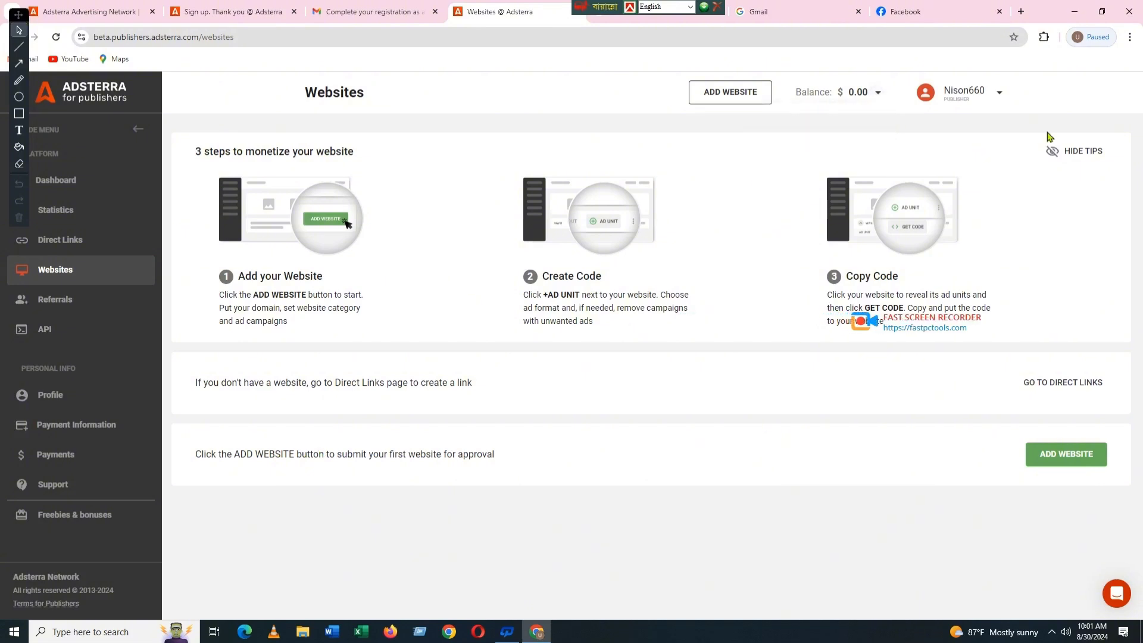
pyautogui.click(1000, 94)
pyautogui.click(748, 176)
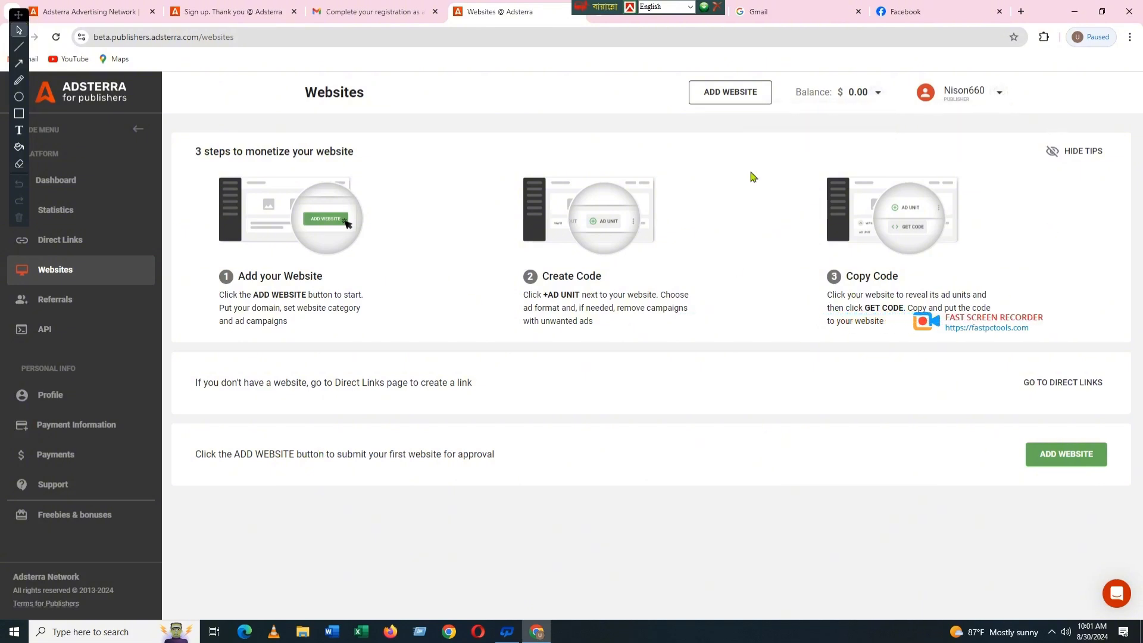
pyautogui.click(998, 93)
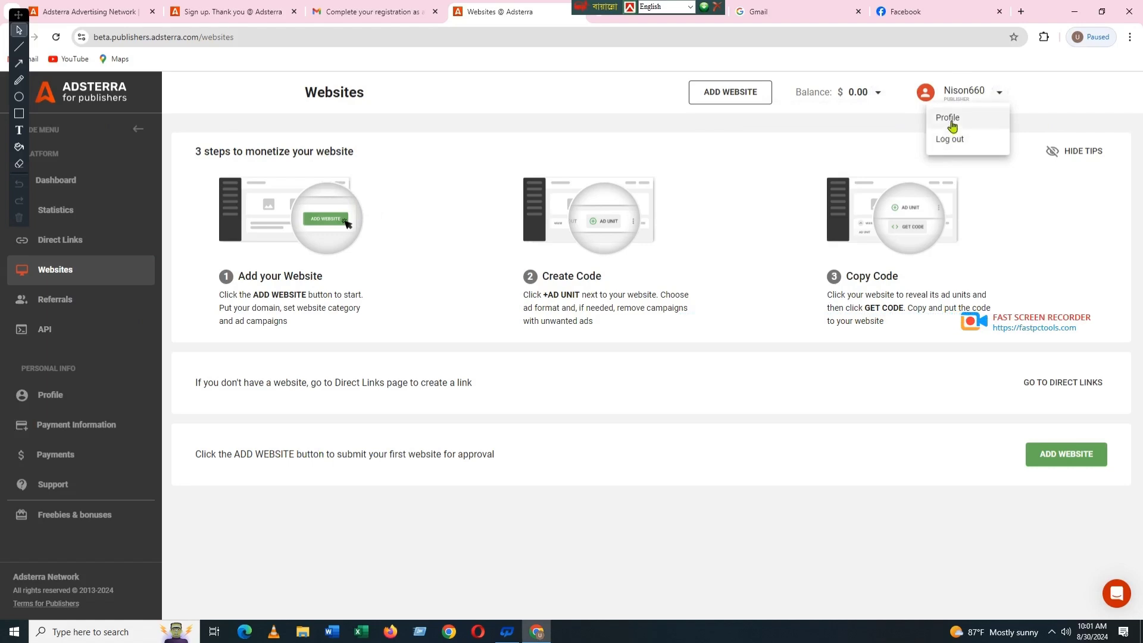
pyautogui.click(948, 118)
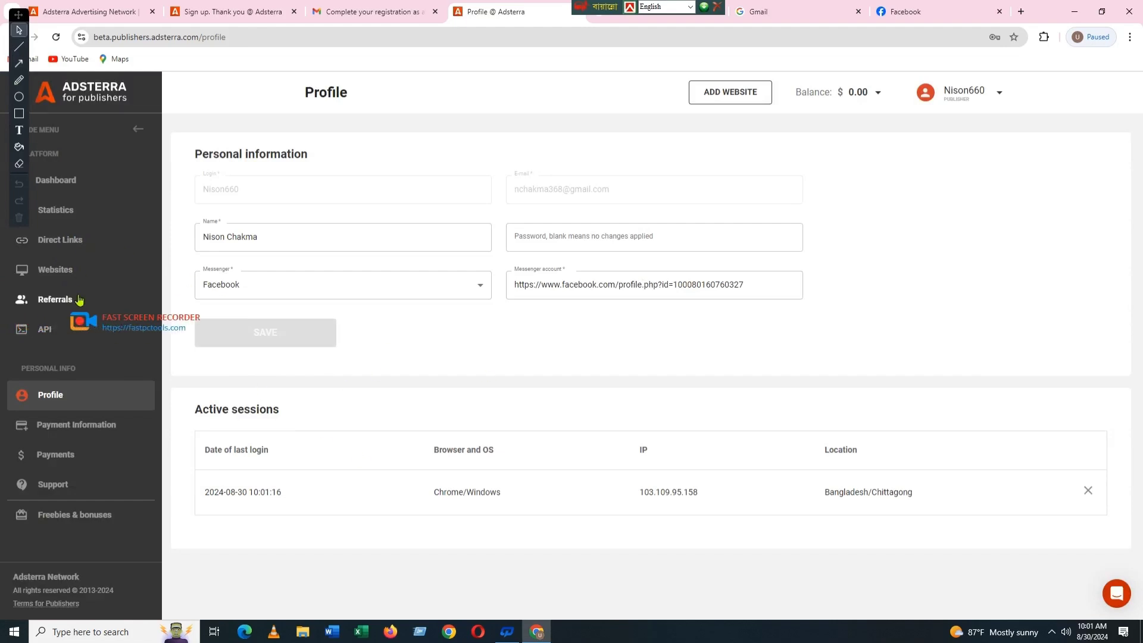
# Look through the Direct Links, Websites, Referrals and Dashboard pages of the Publisher account.
pyautogui.click(82, 244)
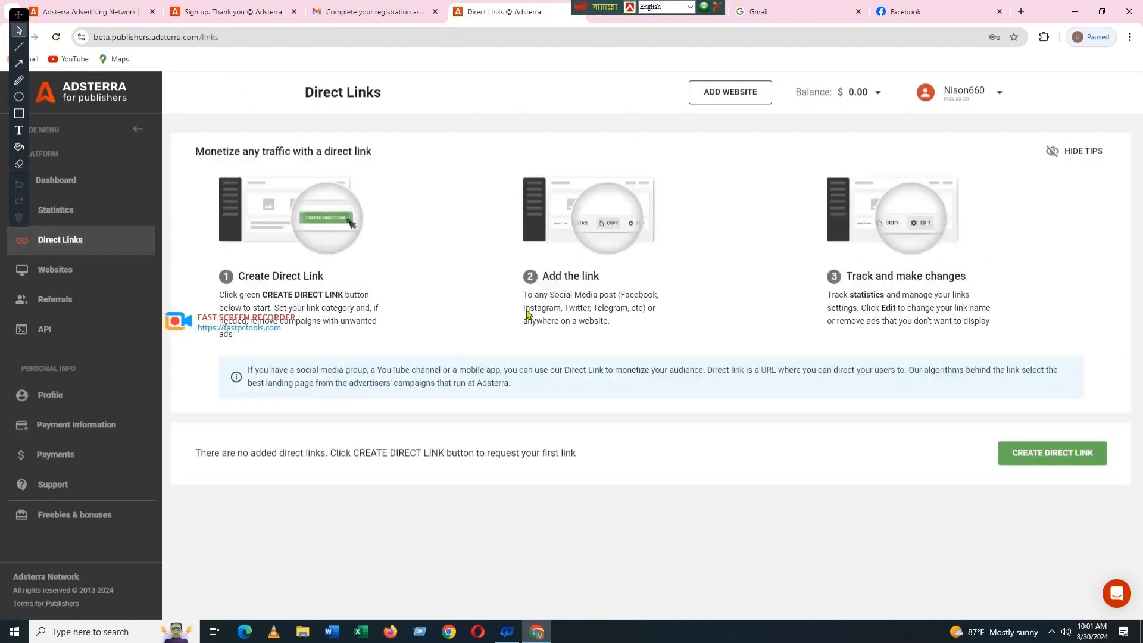
pyautogui.click(90, 273)
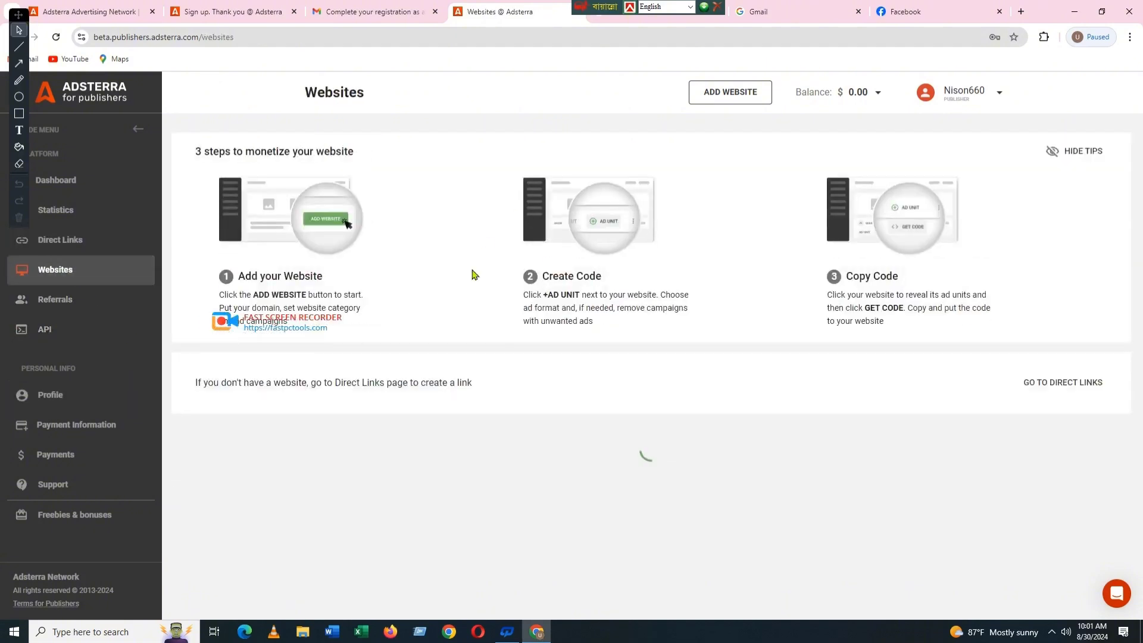
pyautogui.click(57, 299)
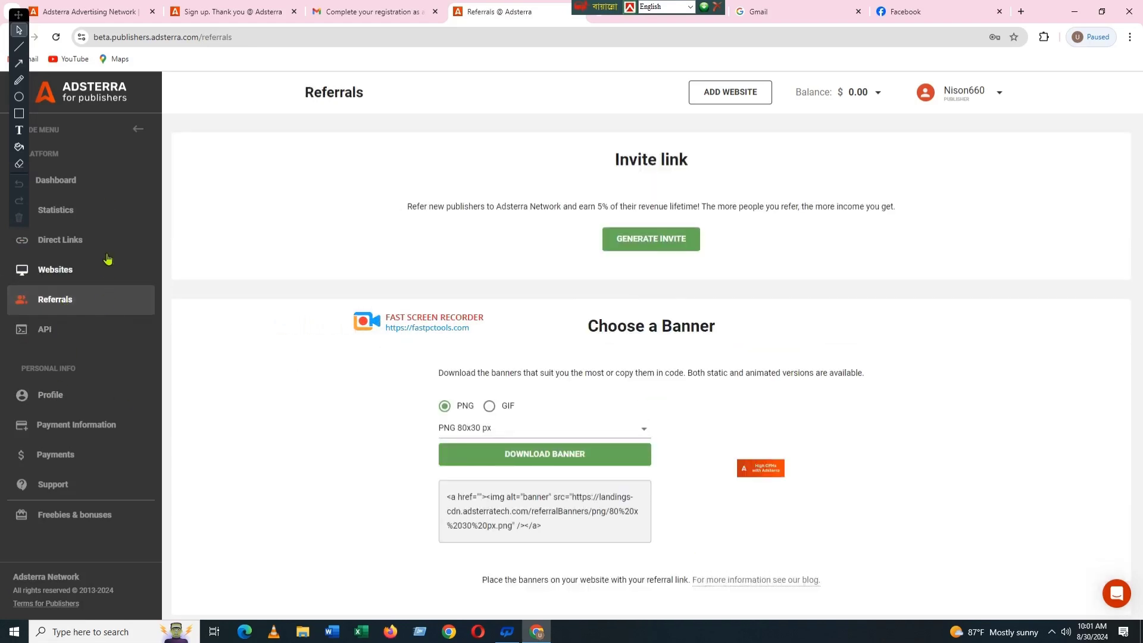
pyautogui.click(111, 186)
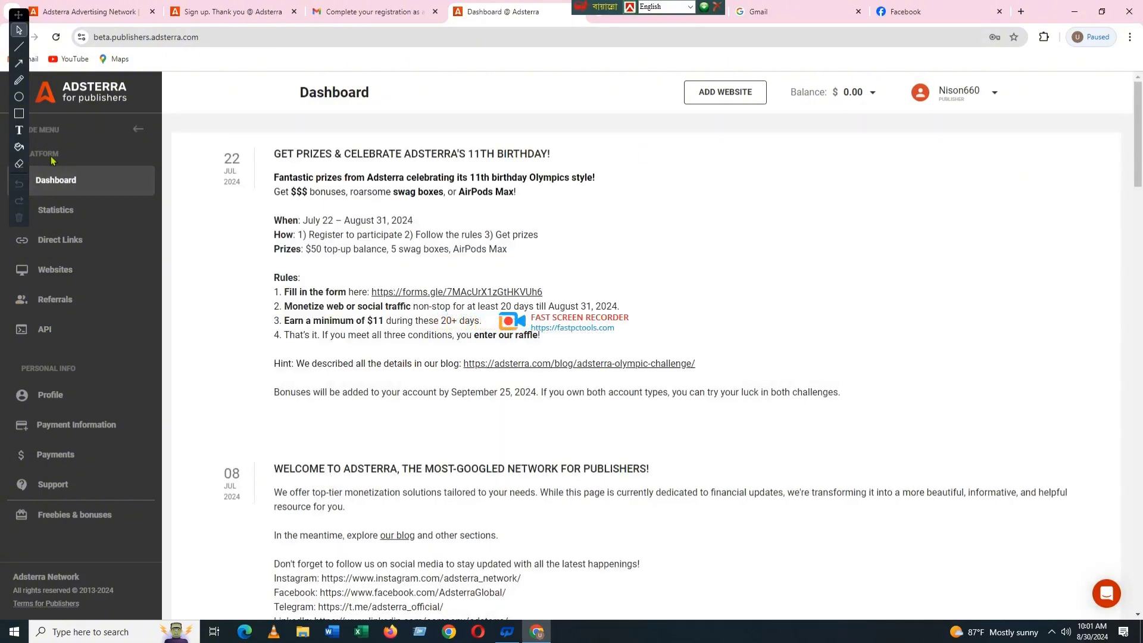
# Collapse the side menu and reopen the account's Profile page.
pyautogui.click(87, 128)
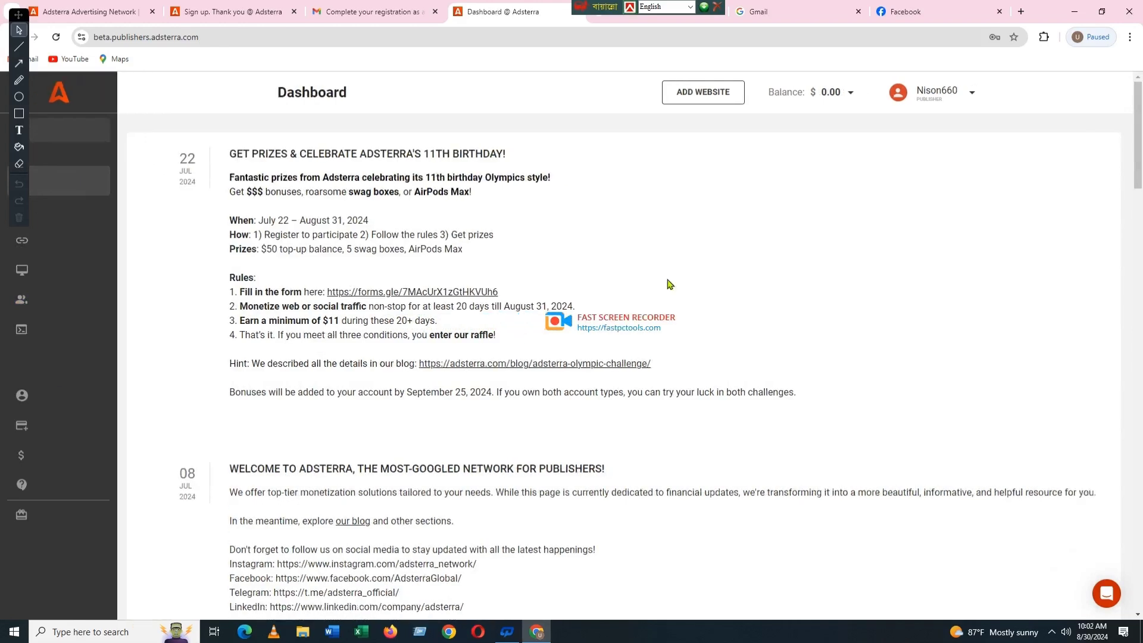
pyautogui.click(933, 94)
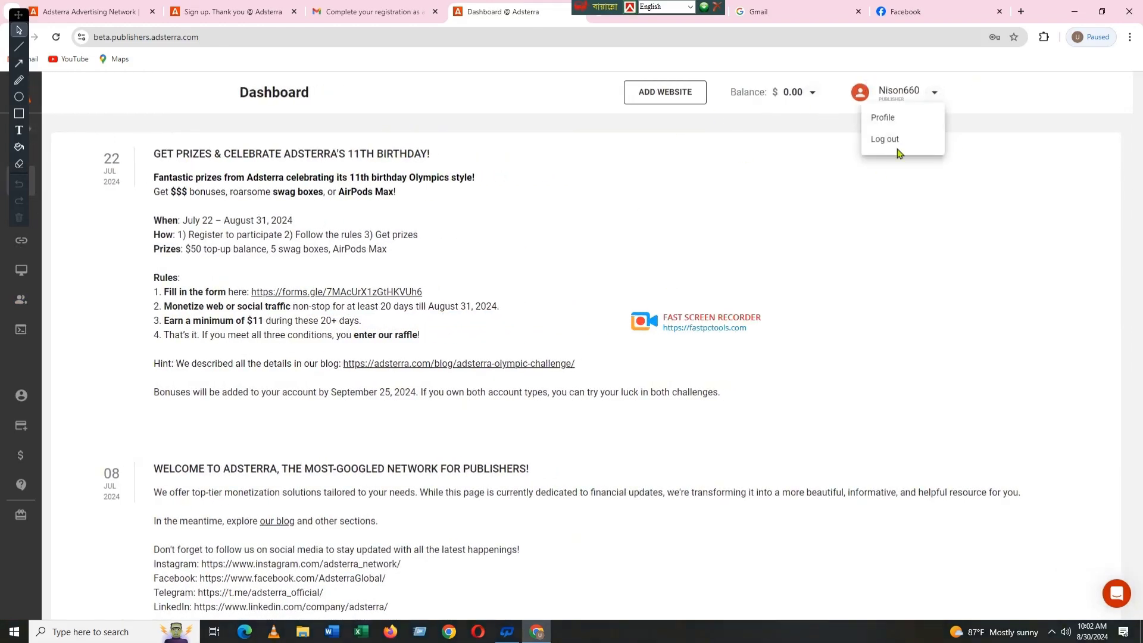
pyautogui.click(881, 118)
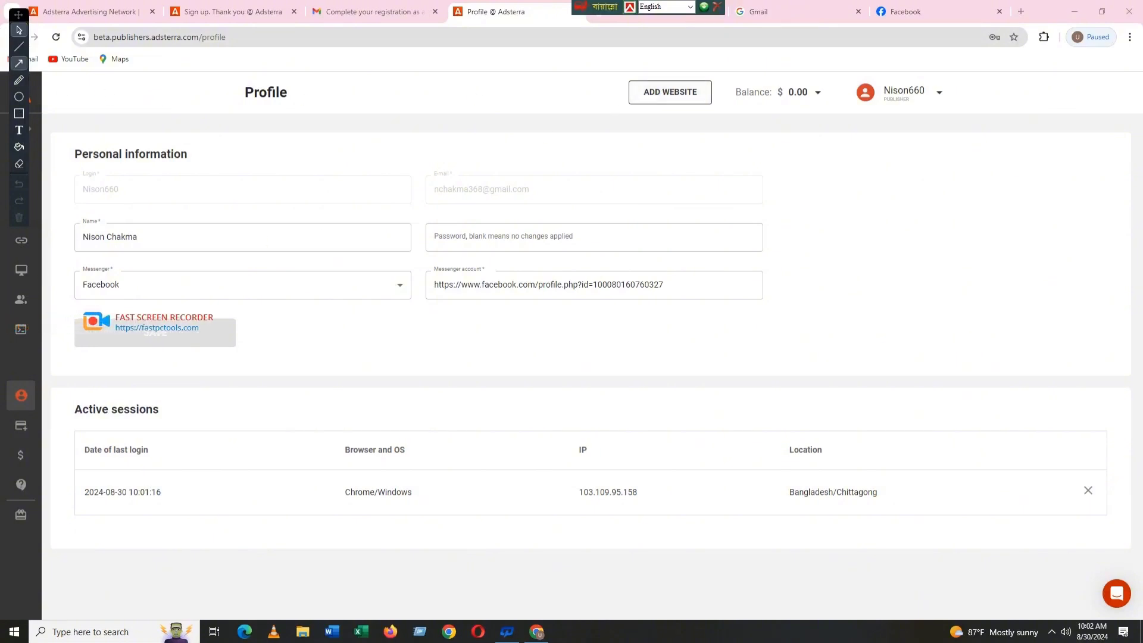
# Move the floating drawing toolbar off the side menu to the empty area beside the profile form.
pyautogui.click(15, 10)
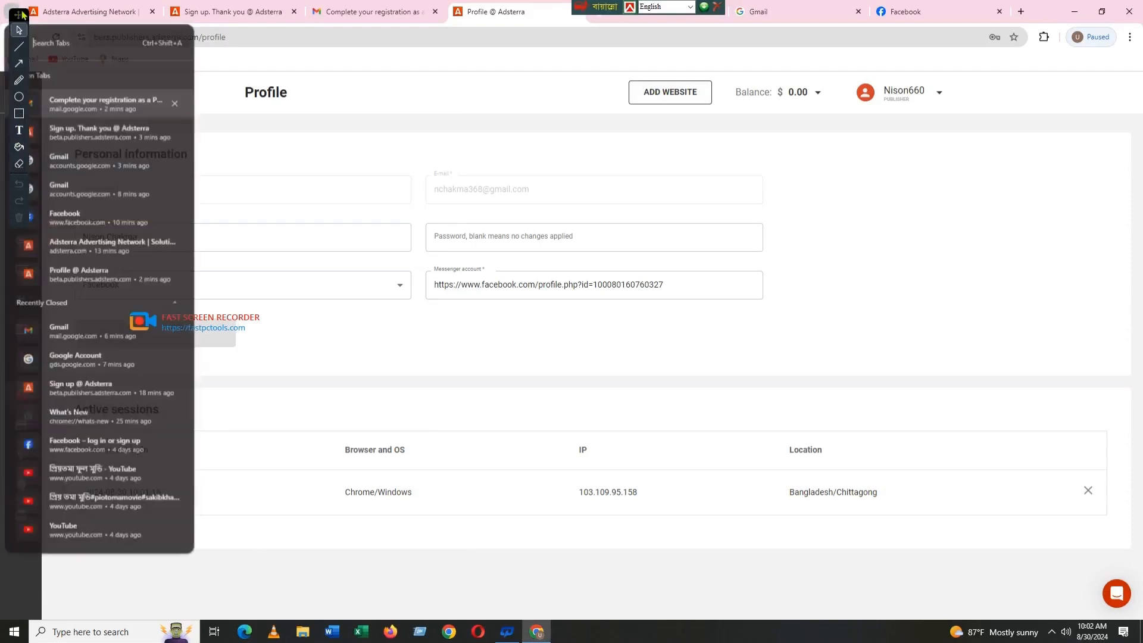
pyautogui.click(214, 63)
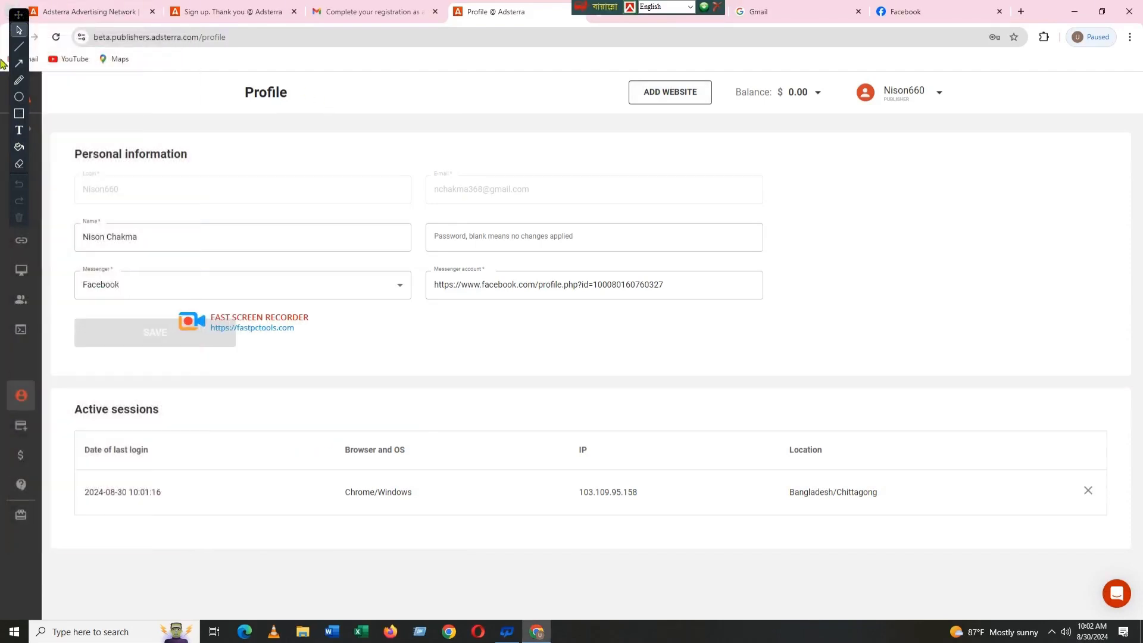
pyautogui.moveTo(19, 14)
pyautogui.mouseDown()
pyautogui.moveTo(149, 42)
pyautogui.moveTo(638, 38)
pyautogui.moveTo(847, 57)
pyautogui.moveTo(1006, 93)
pyautogui.mouseUp()
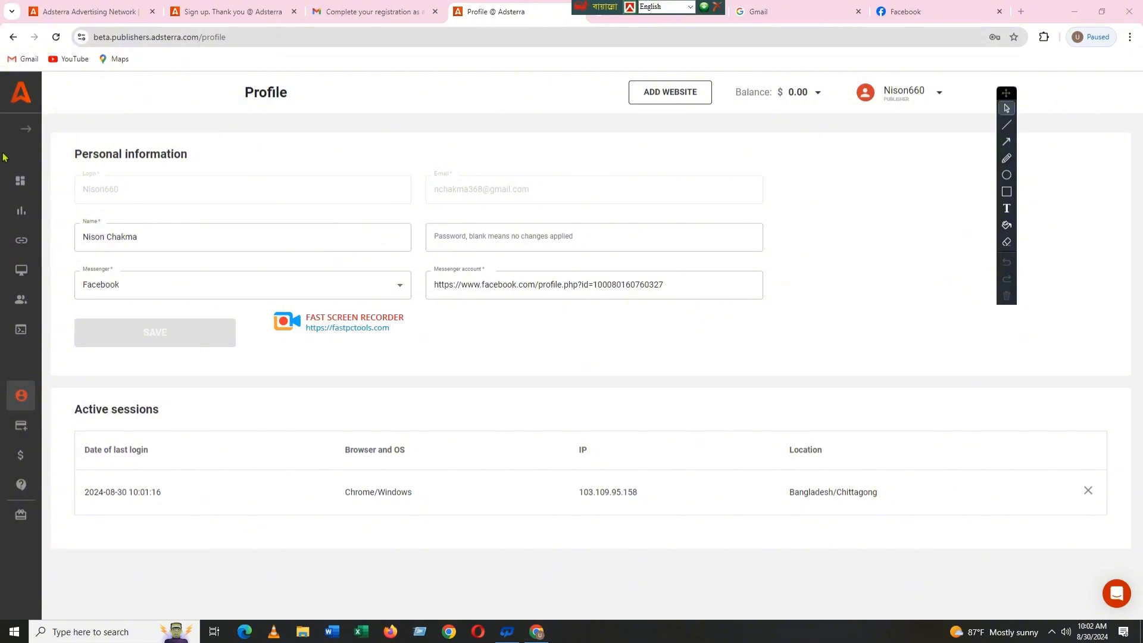
# Review the news posts on the Dashboard and open the Adsterra home page.
pyautogui.click(20, 186)
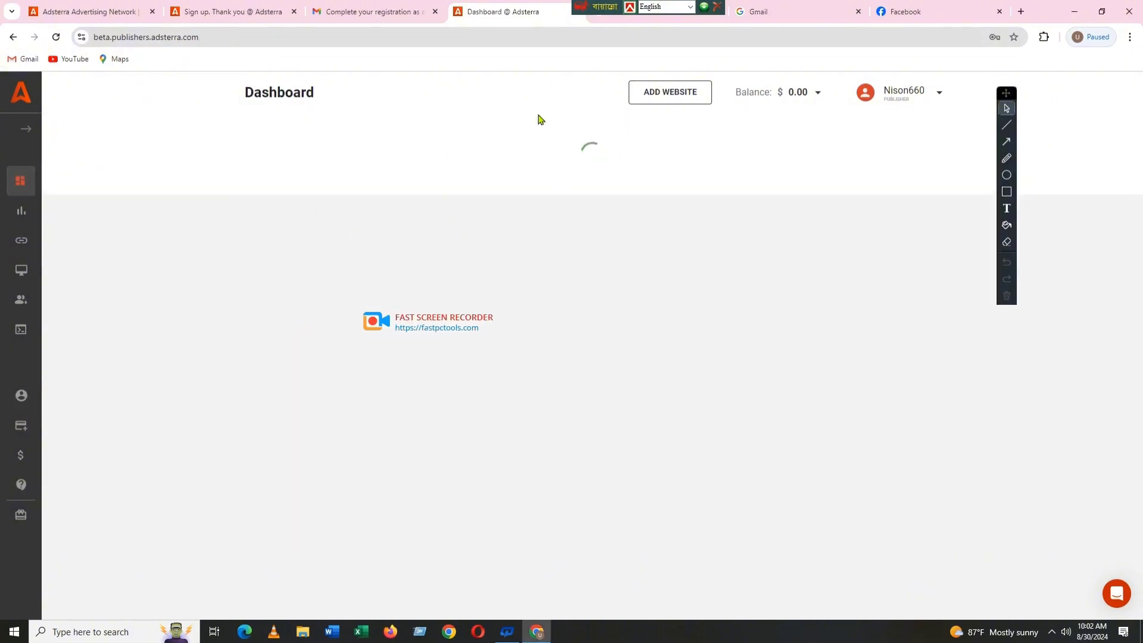
pyautogui.scroll(-6, 360, 239)
pyautogui.scroll(6, 334, 256)
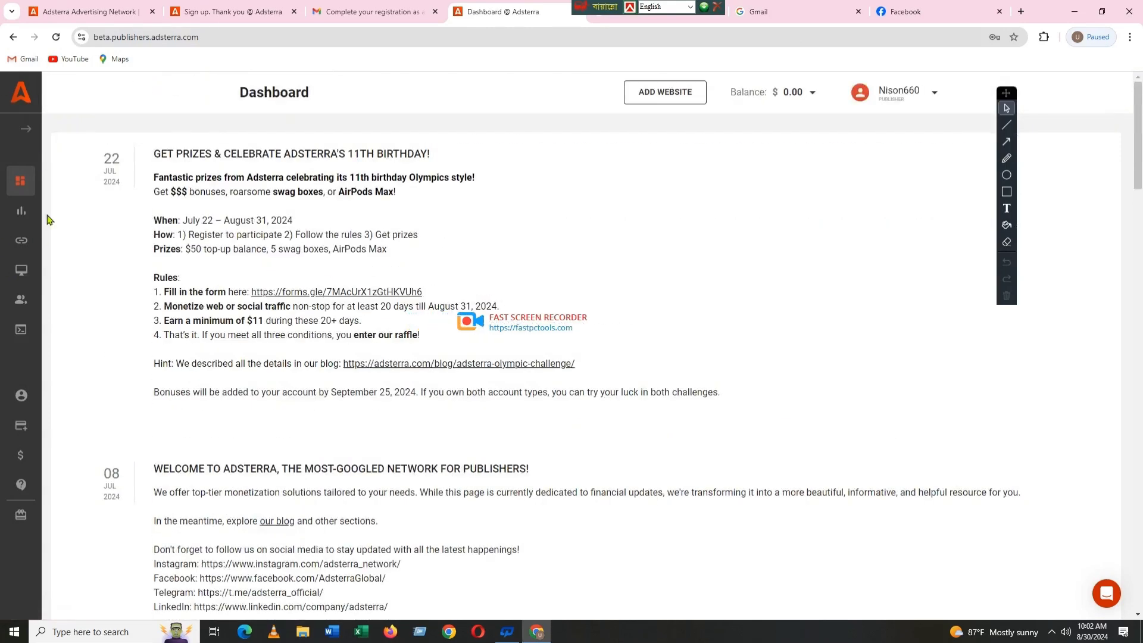
pyautogui.click(21, 95)
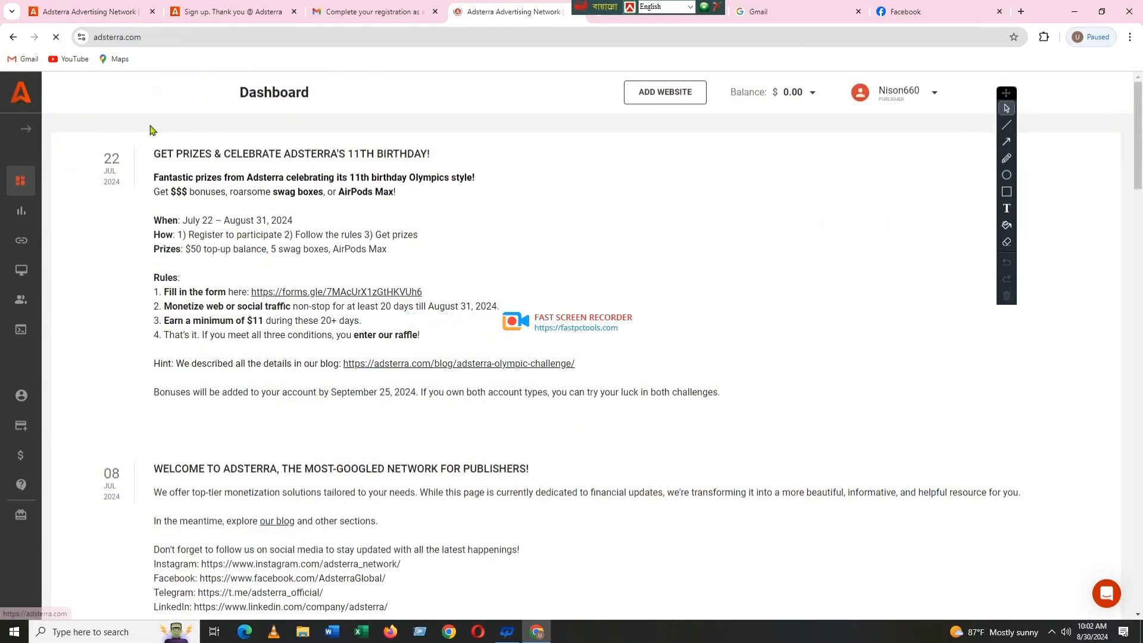